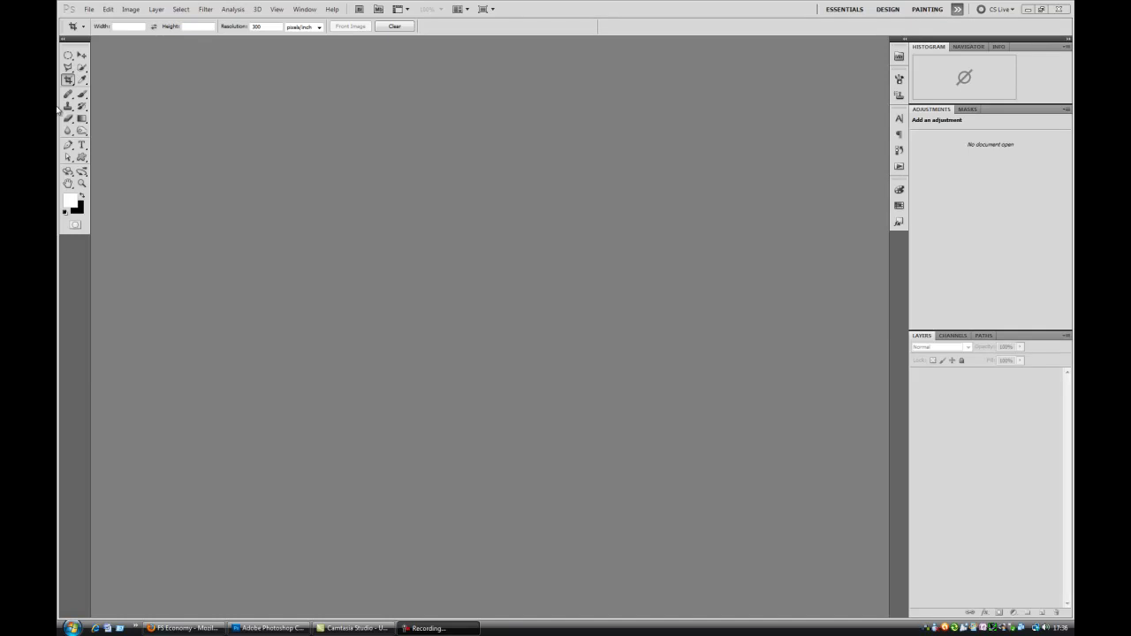
# Step: Open czech-2011-may-15-006.jpg from the Screenies folder
pyautogui.click(88, 10)
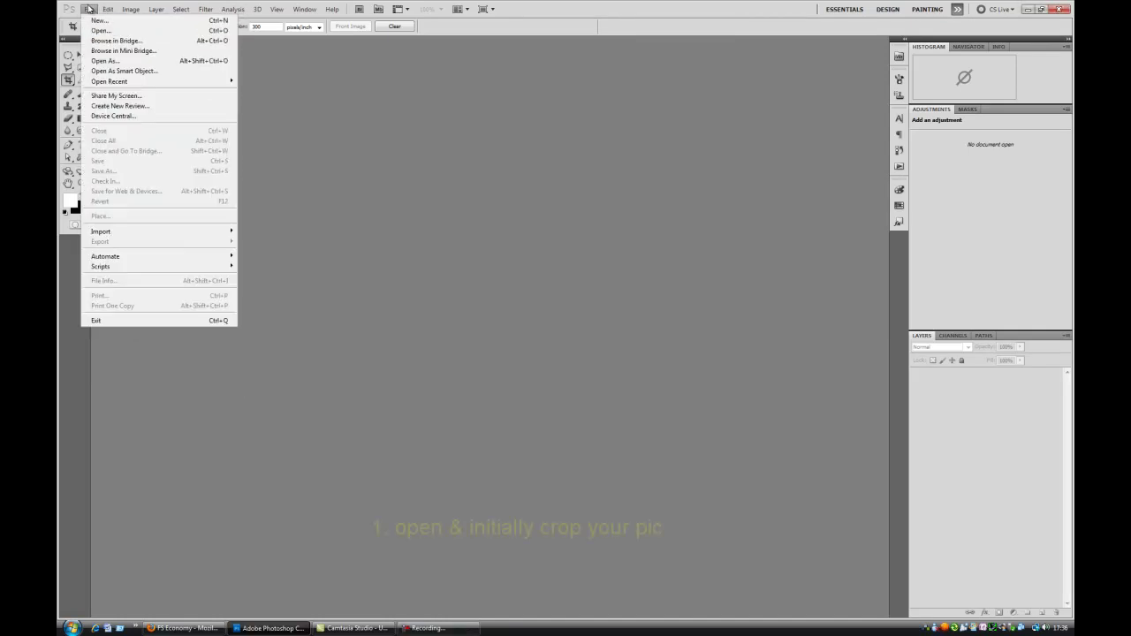
pyautogui.click(100, 30)
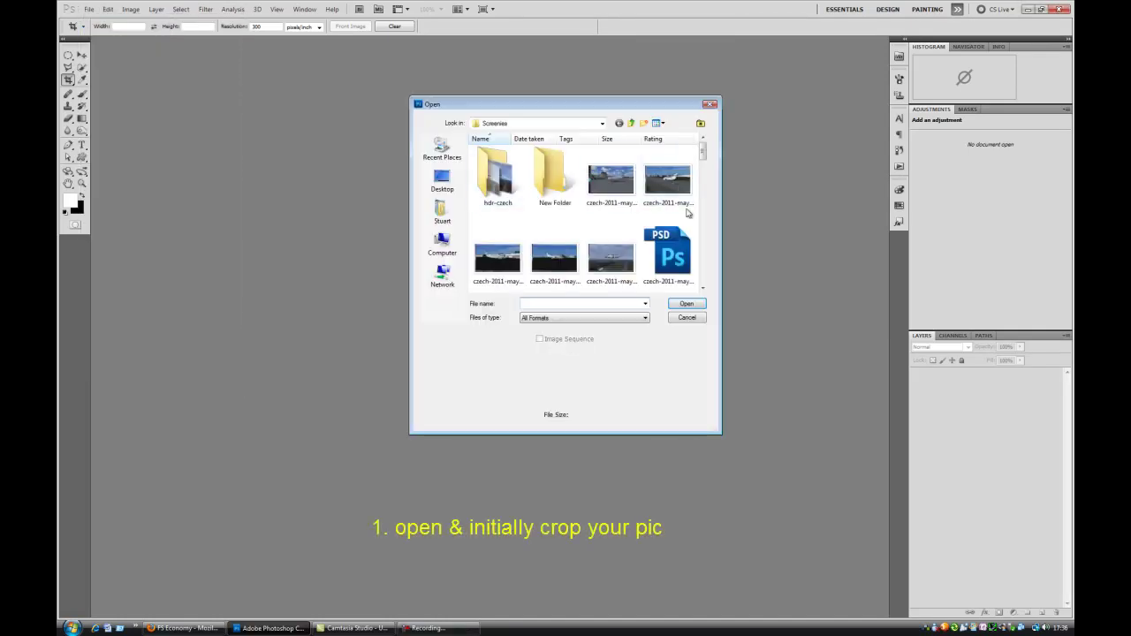
pyautogui.moveTo(702, 155); pyautogui.dragTo(704, 179)
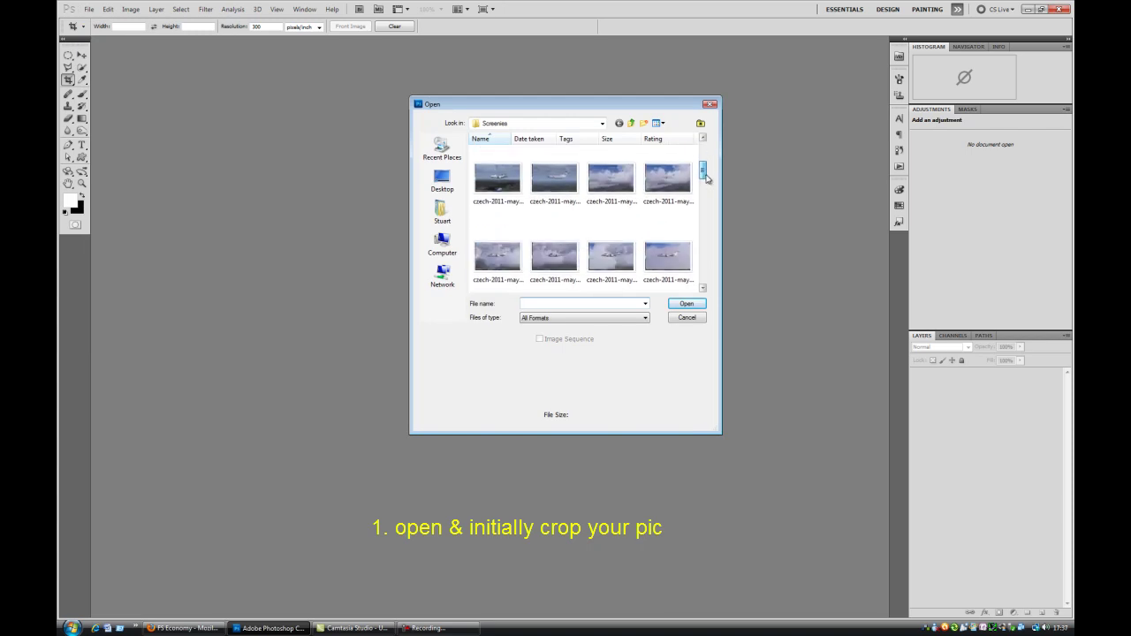
pyautogui.click(498, 165)
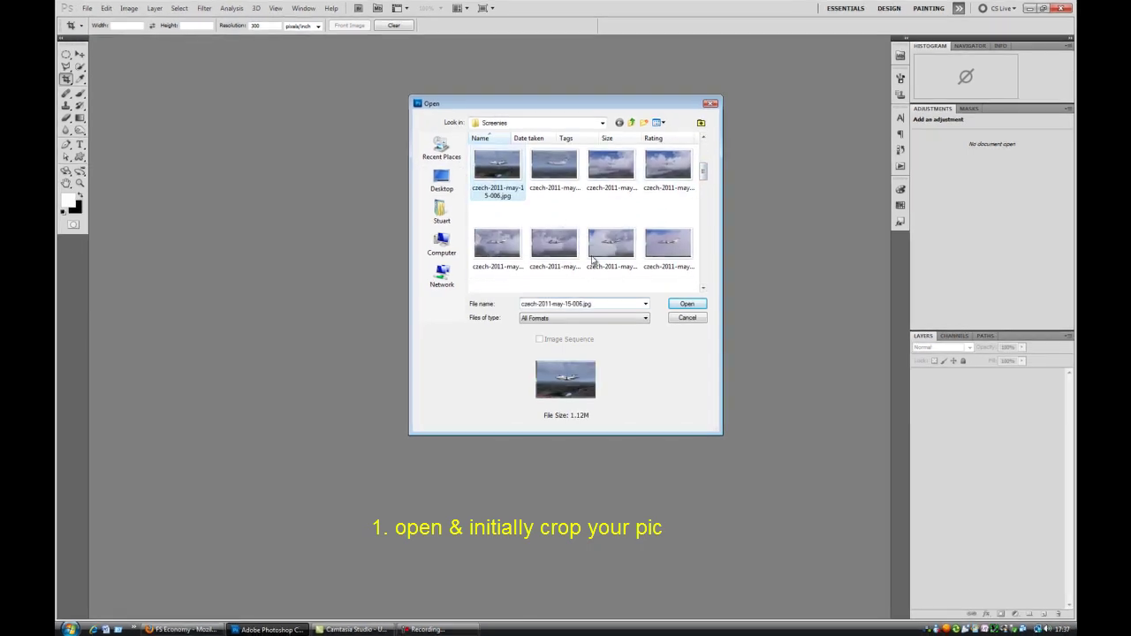
pyautogui.click(700, 310)
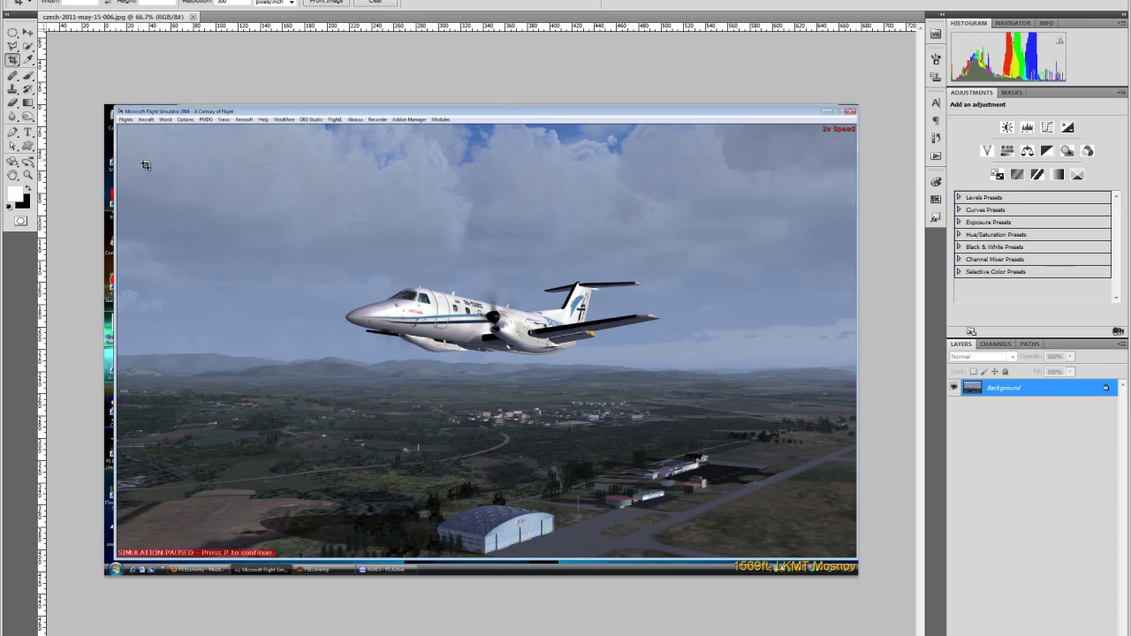
# Step: Crop the image to the aircraft scene, removing the simulator window borders and taskbar
pyautogui.moveTo(142, 141)
pyautogui.mouseDown()
pyautogui.moveTo(783, 527)
pyautogui.moveTo(828, 540)
pyautogui.mouseUp()
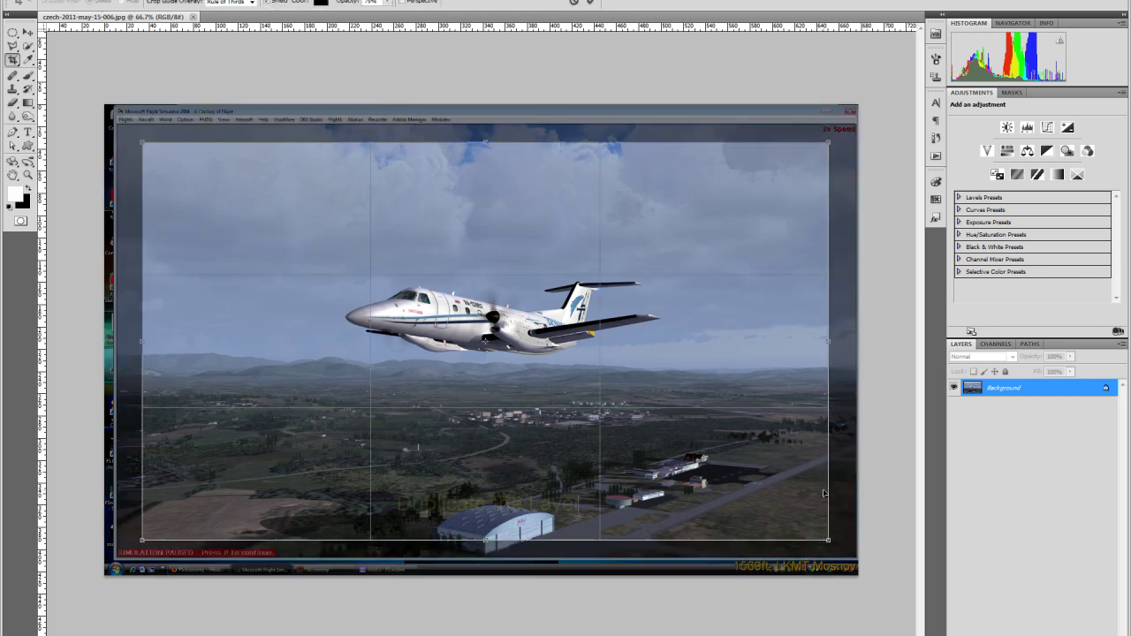
pyautogui.press('Return')
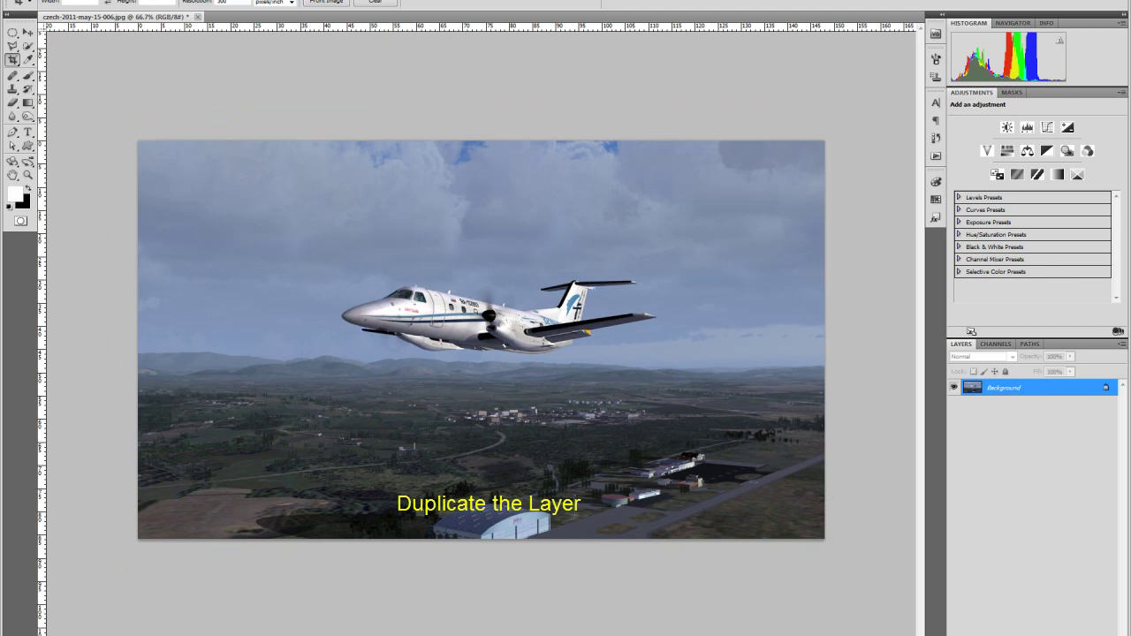
# Step: Duplicate the cropped image as a Background copy layer and select the entire canvas
pyautogui.hotkey('ctrl', 'j')
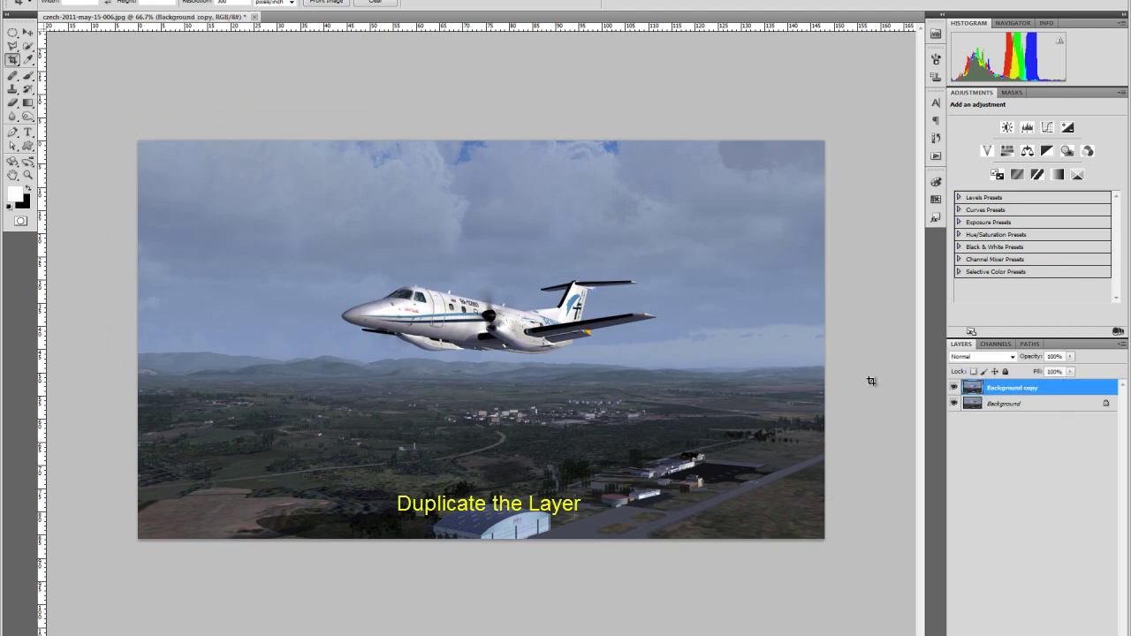
pyautogui.hotkey('ctrl', 'a')
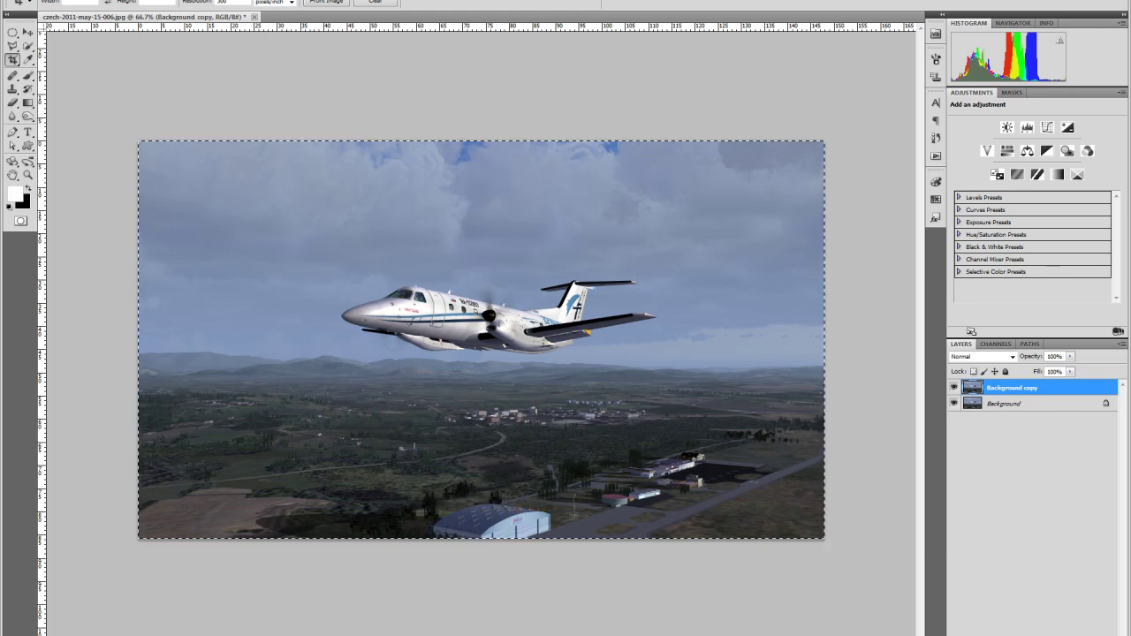
pyautogui.click(168, 2)
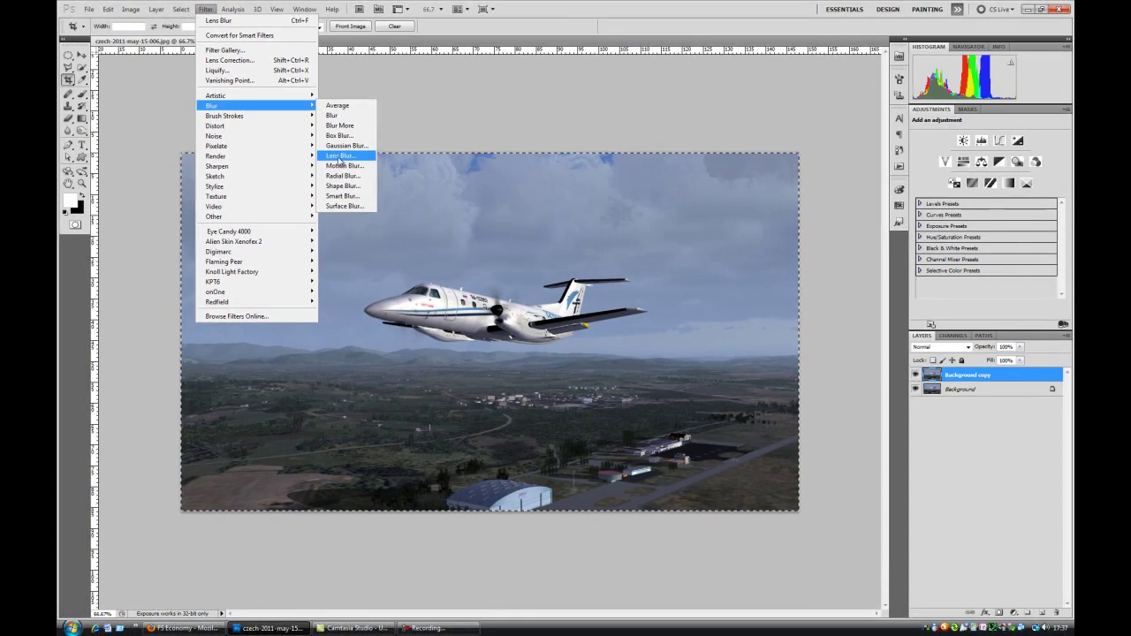
# Step: Apply Lens Blur to Background copy with brightness 6 and threshold 250
pyautogui.click(340, 157)
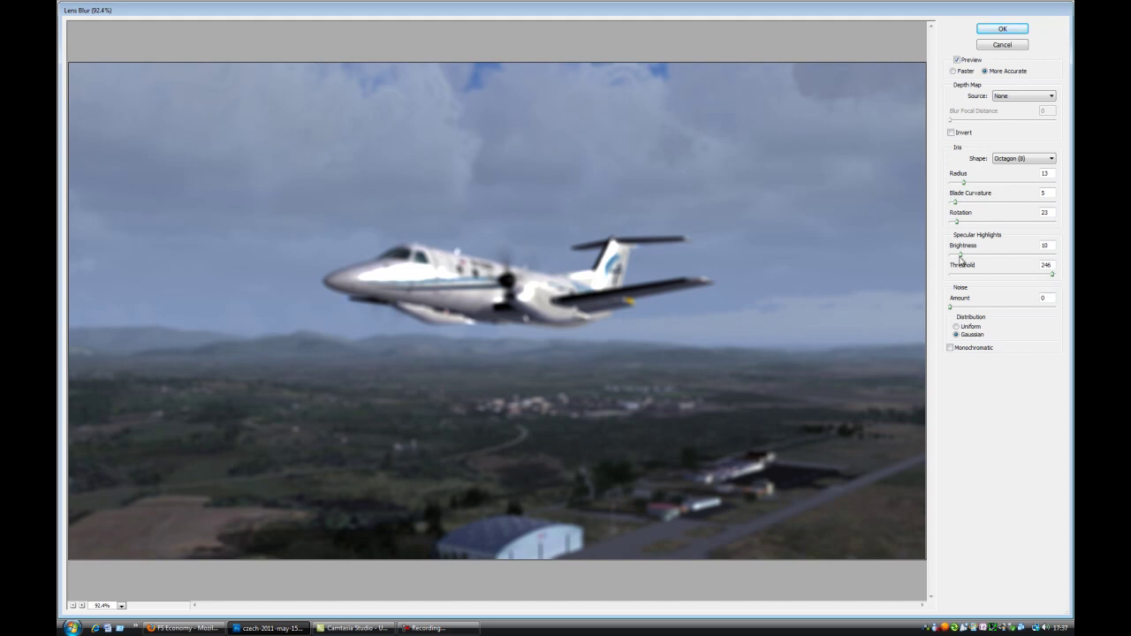
pyautogui.moveTo(961, 257); pyautogui.dragTo(958, 259)
pyautogui.moveTo(1053, 279); pyautogui.dragTo(1056, 277)
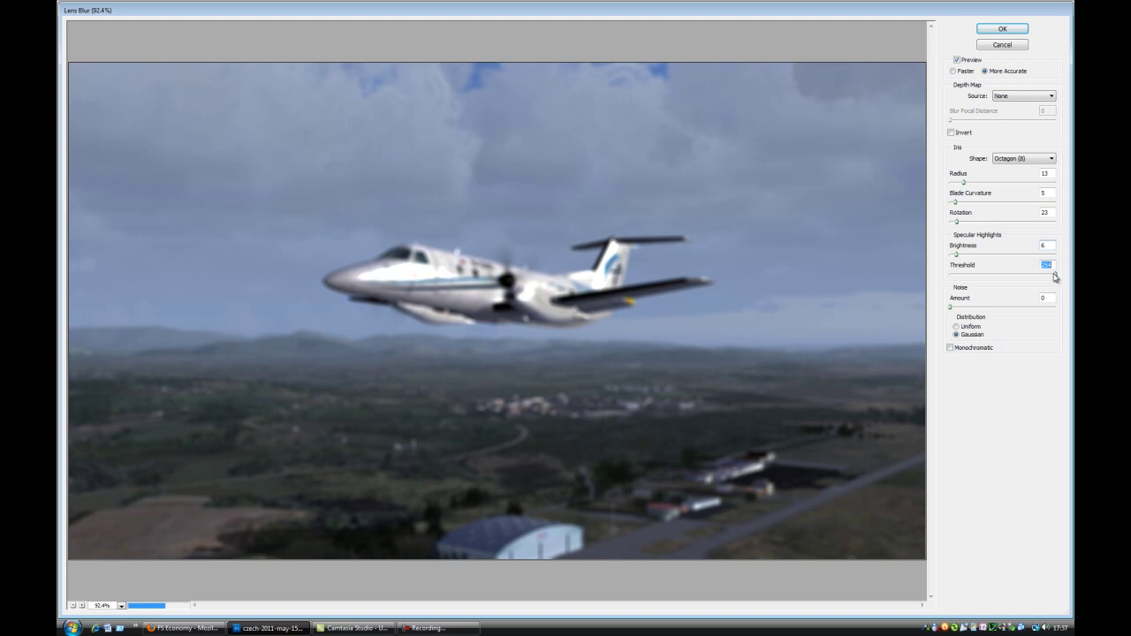
pyautogui.click(951, 310)
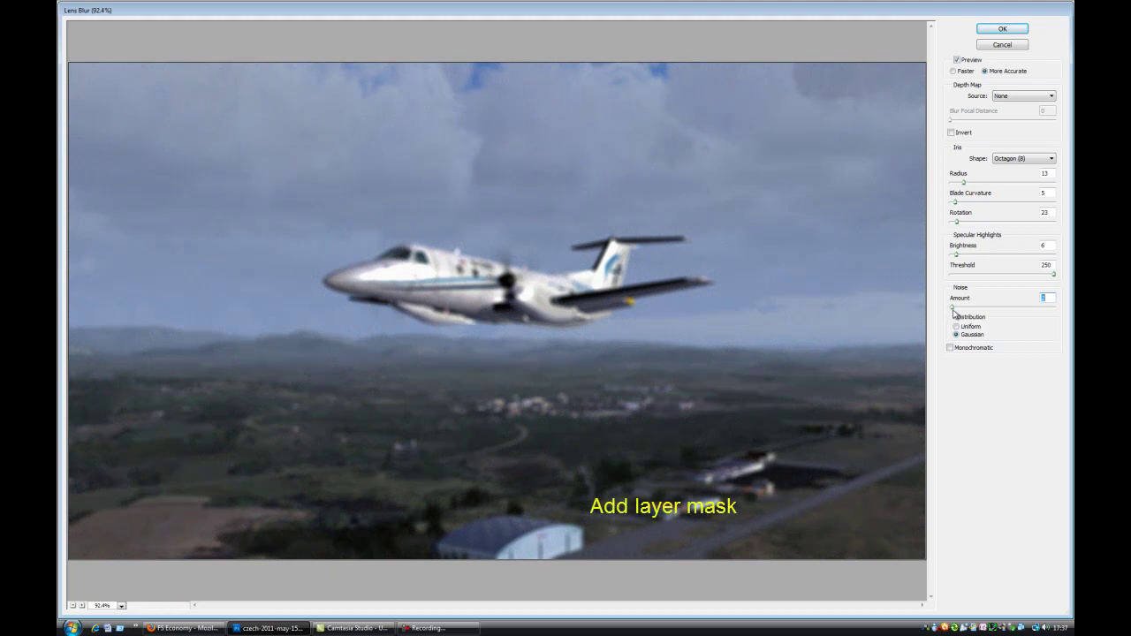
pyautogui.click(1002, 29)
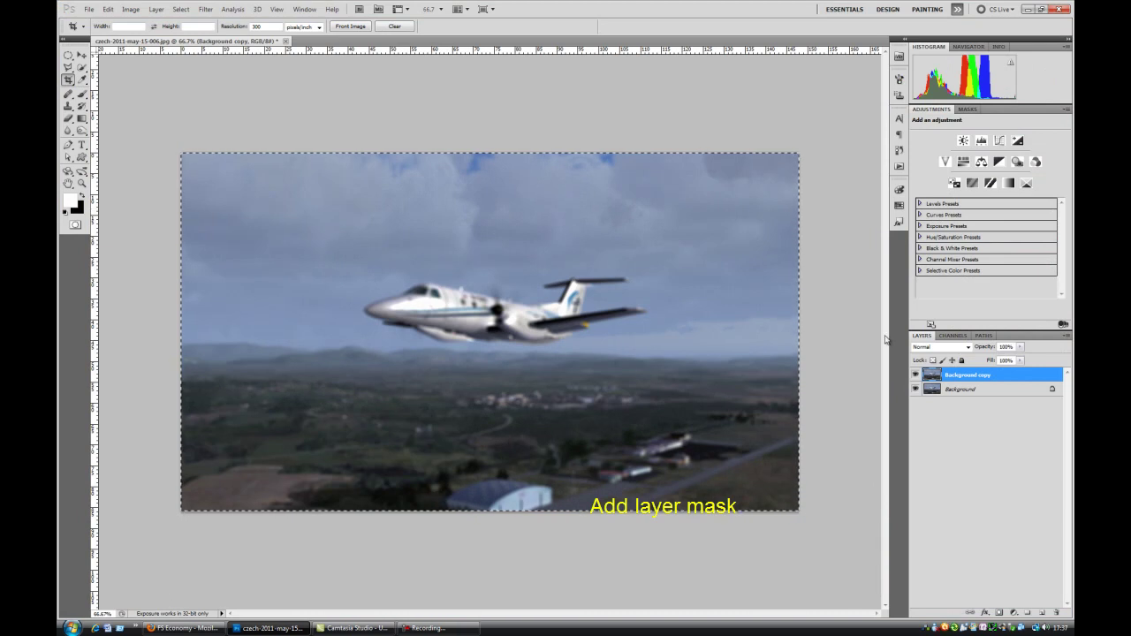
# Step: Deselect, add a layer mask to Background copy, and make white the foreground colour
pyautogui.hotkey('ctrl', 'd')
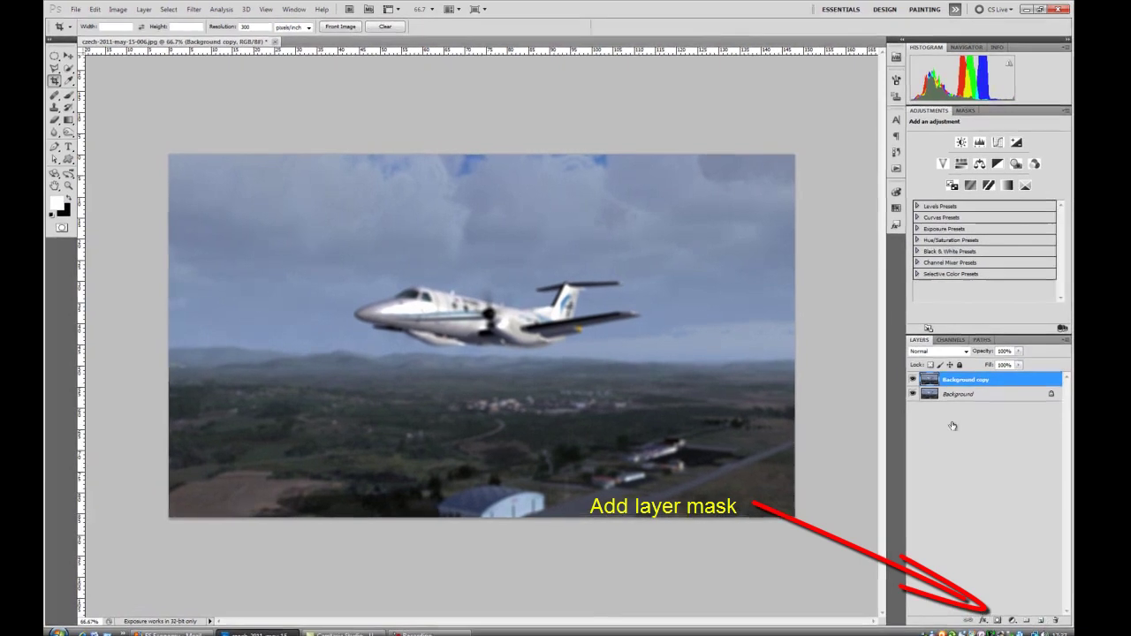
pyautogui.click(999, 622)
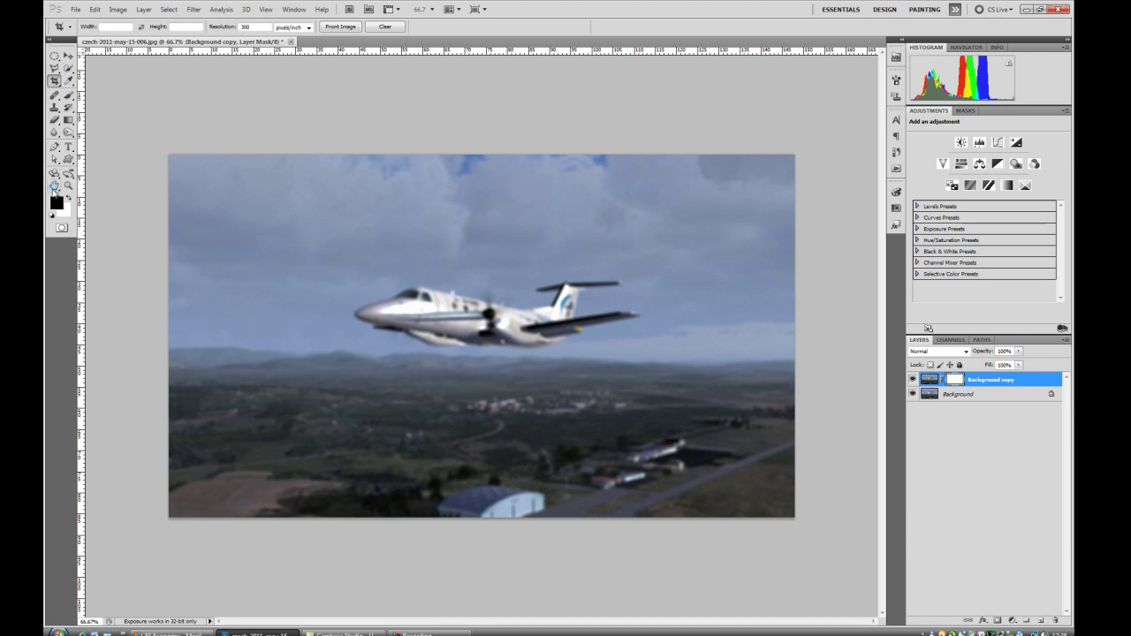
pyautogui.click(68, 198)
# Step: Set up the Gradient tool with the Foreground to Background preset
pyautogui.click(69, 123)
pyautogui.click(55, 99)
pyautogui.click(97, 4)
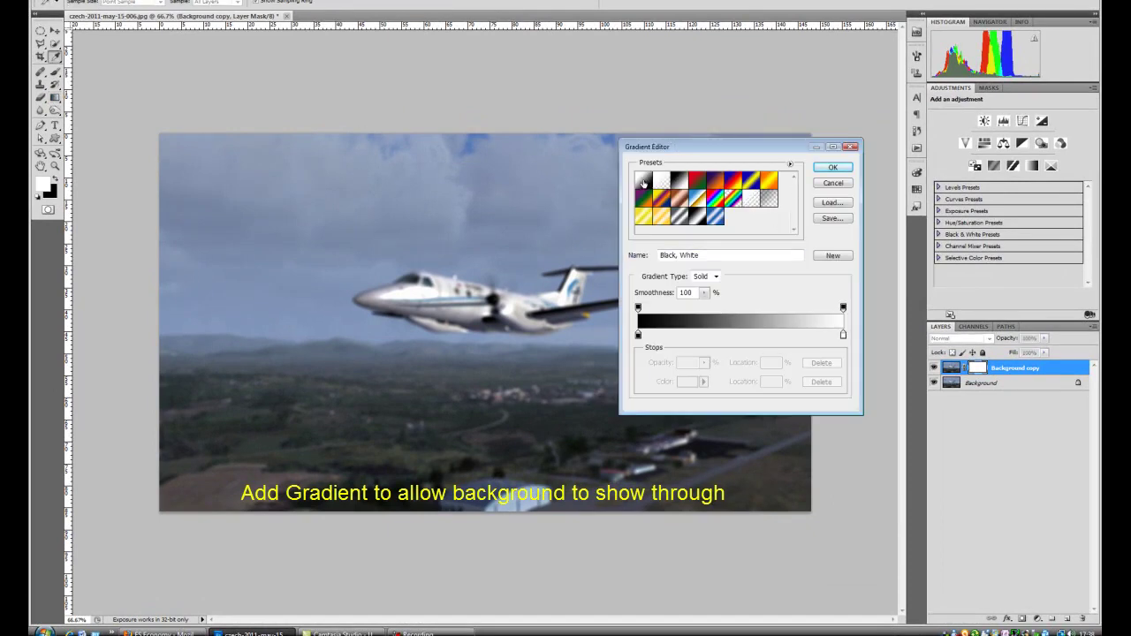
pyautogui.click(642, 182)
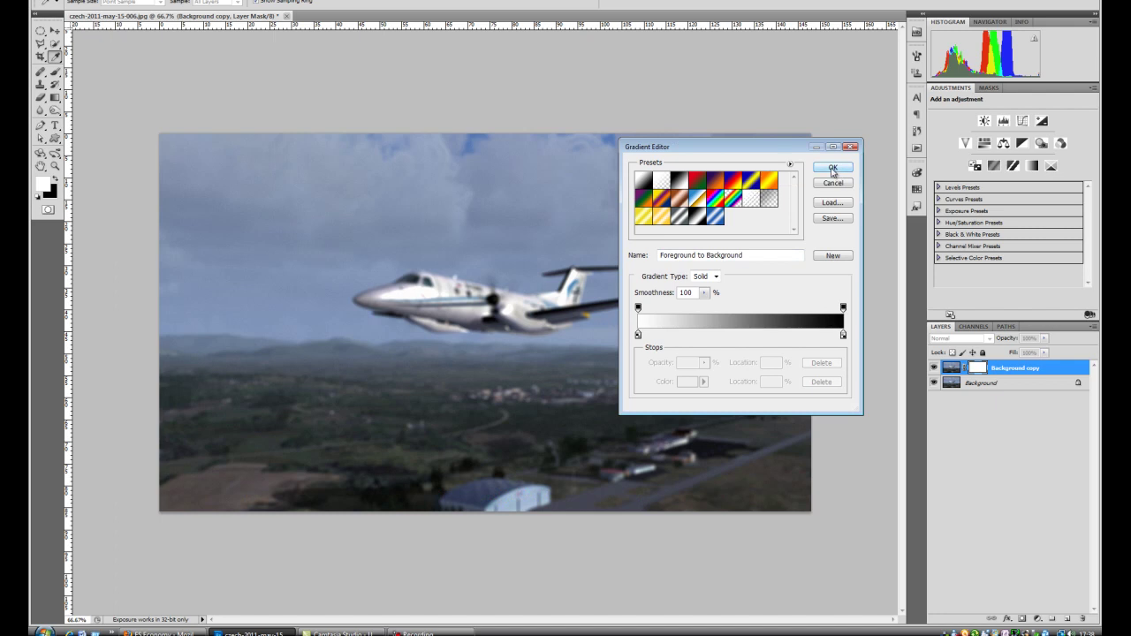
pyautogui.click(833, 170)
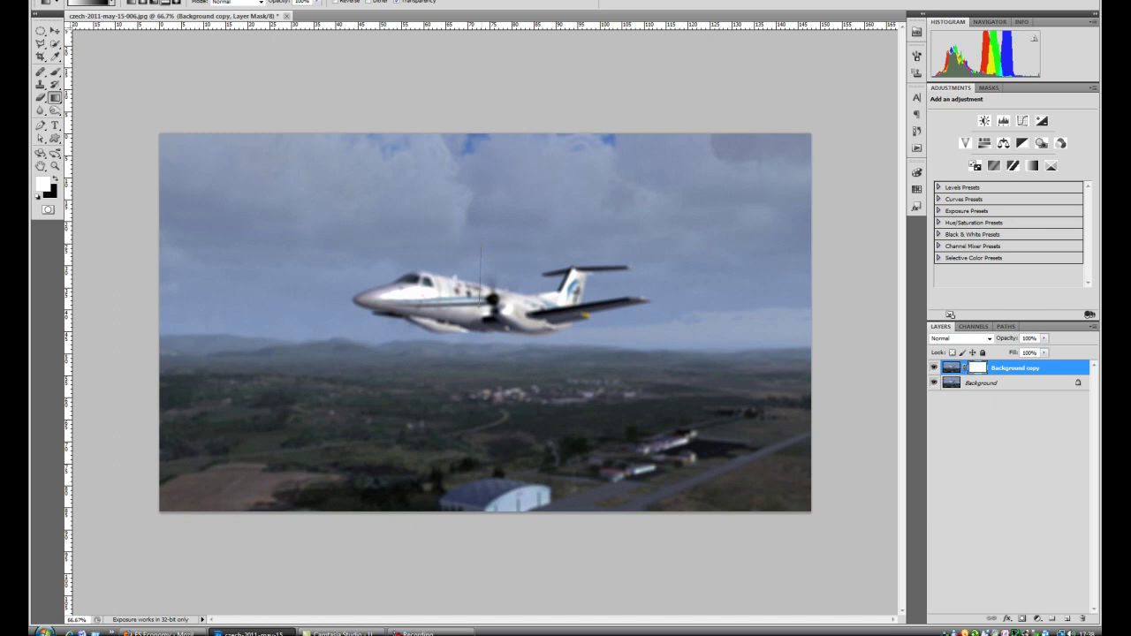
# Step: Draw a larger black-to-white gradient on the mask so the airplane shows sharp
pyautogui.moveTo(481, 252); pyautogui.dragTo(481, 250)
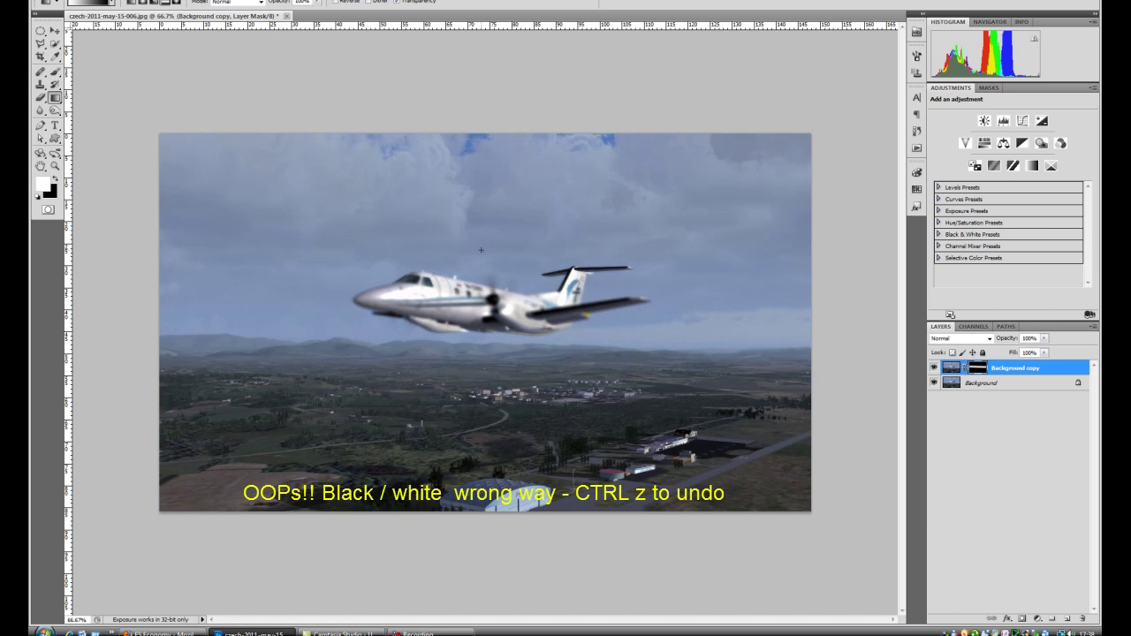
pyautogui.hotkey('ctrl', 'z')
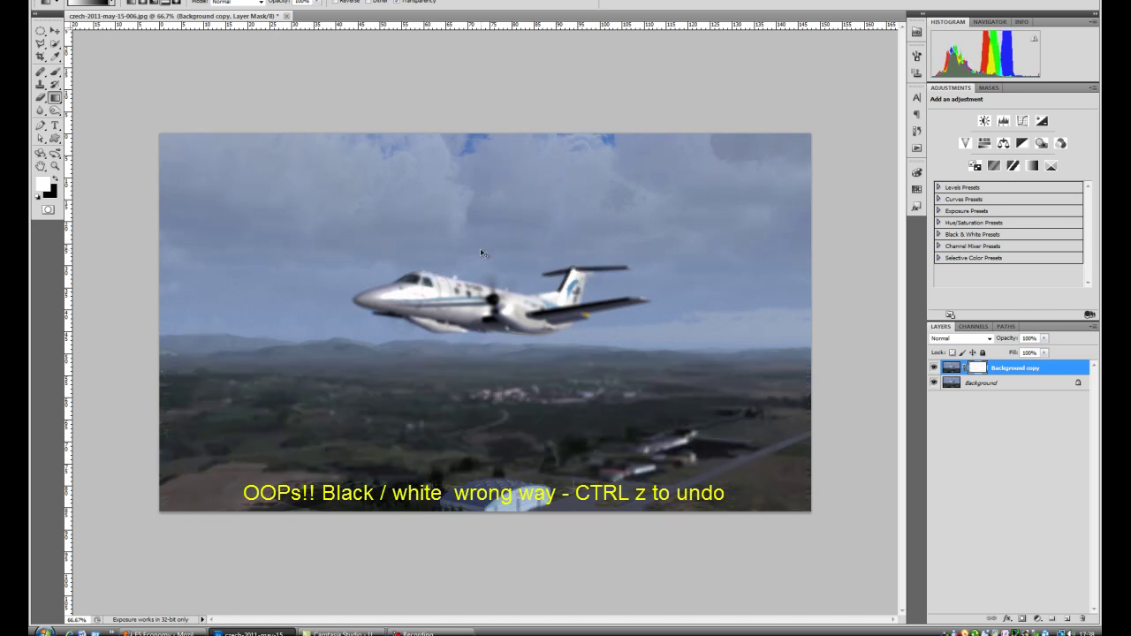
pyautogui.click(56, 179)
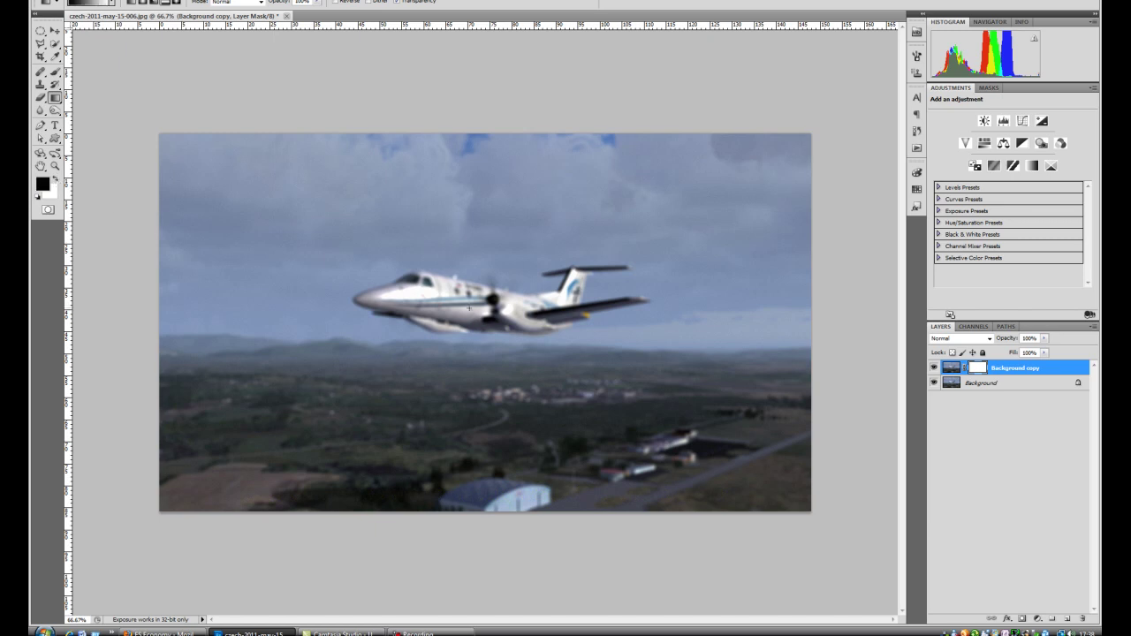
pyautogui.moveTo(469, 257); pyautogui.dragTo(470, 255)
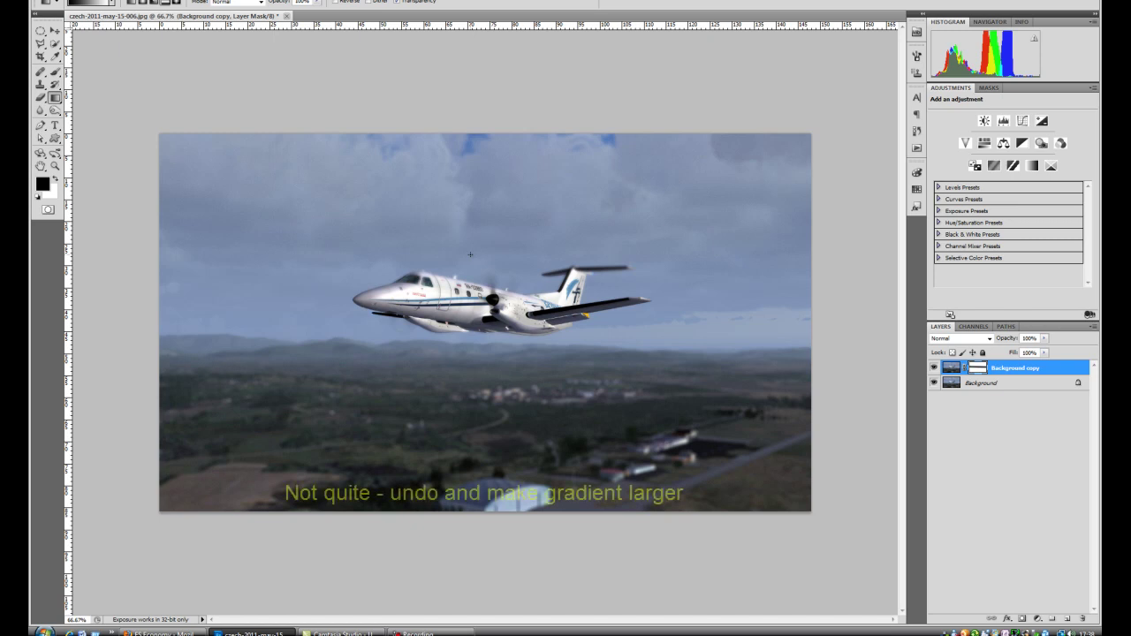
pyautogui.hotkey('ctrl', 'z')
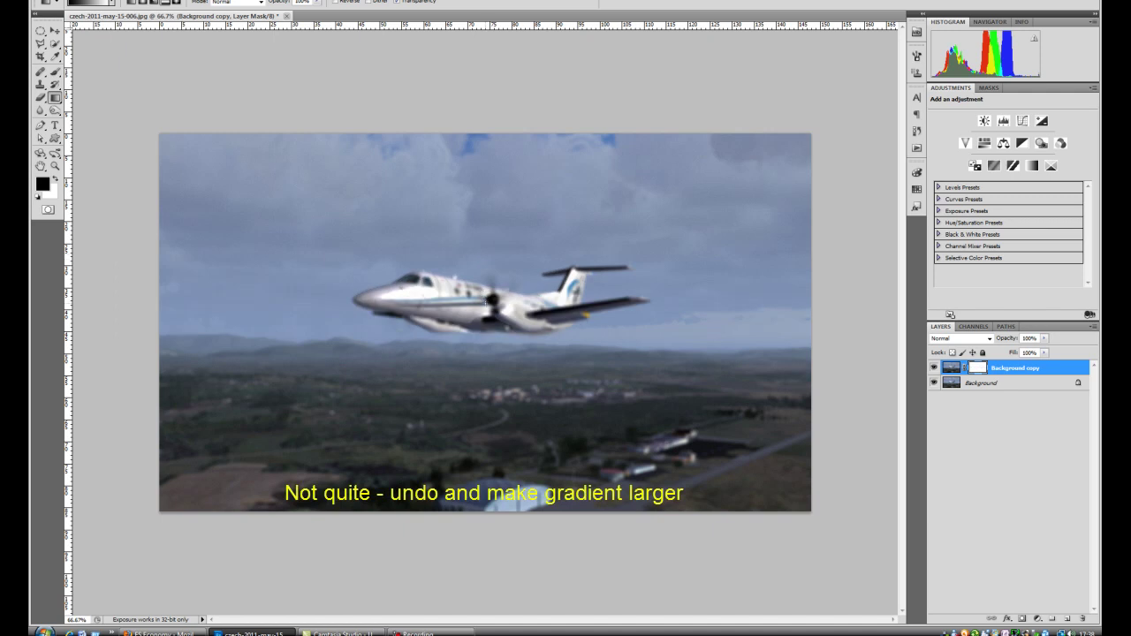
pyautogui.moveTo(484, 244); pyautogui.dragTo(484, 240)
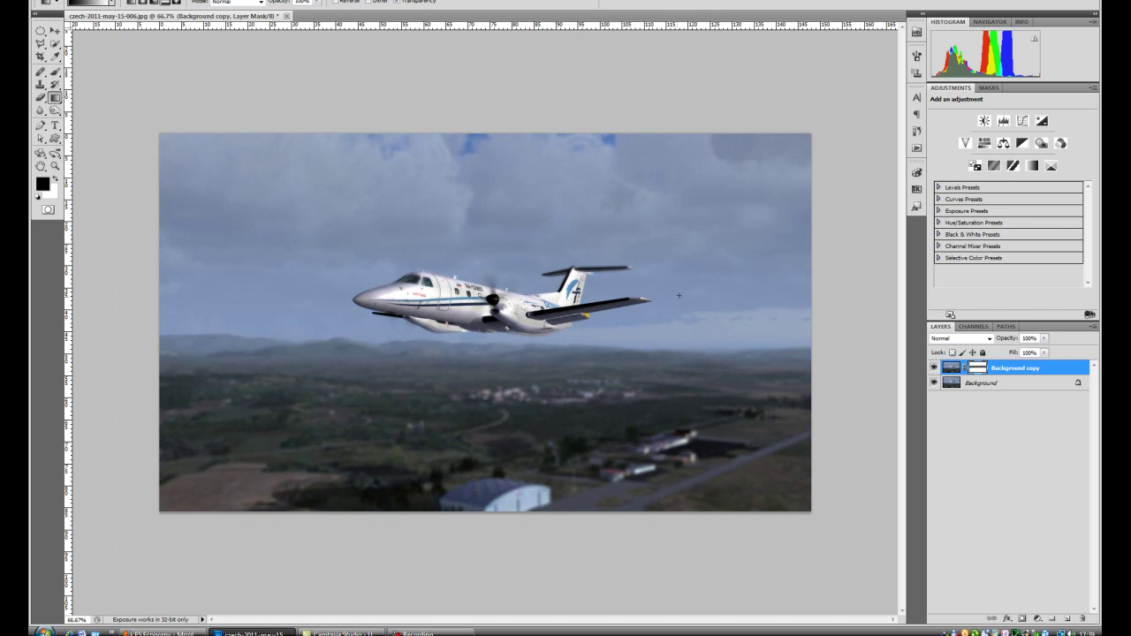
# Step: Choose the Brush with white foreground, zoom to 100%, and enlarge the brush to 175 px
pyautogui.click(55, 181)
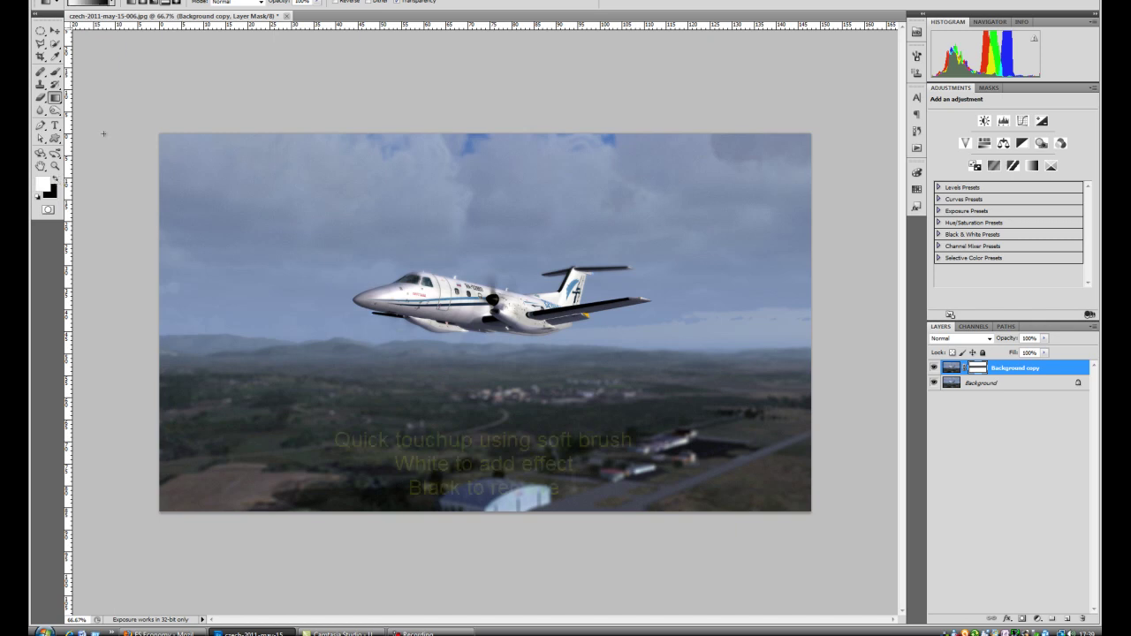
pyautogui.click(55, 74)
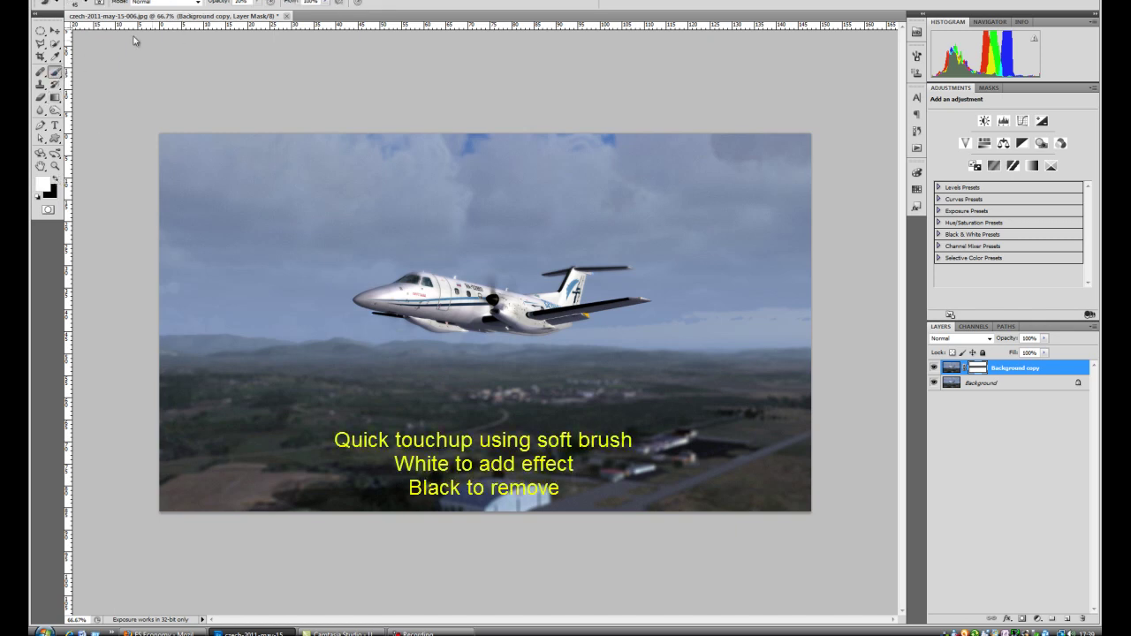
pyautogui.click(76, 4)
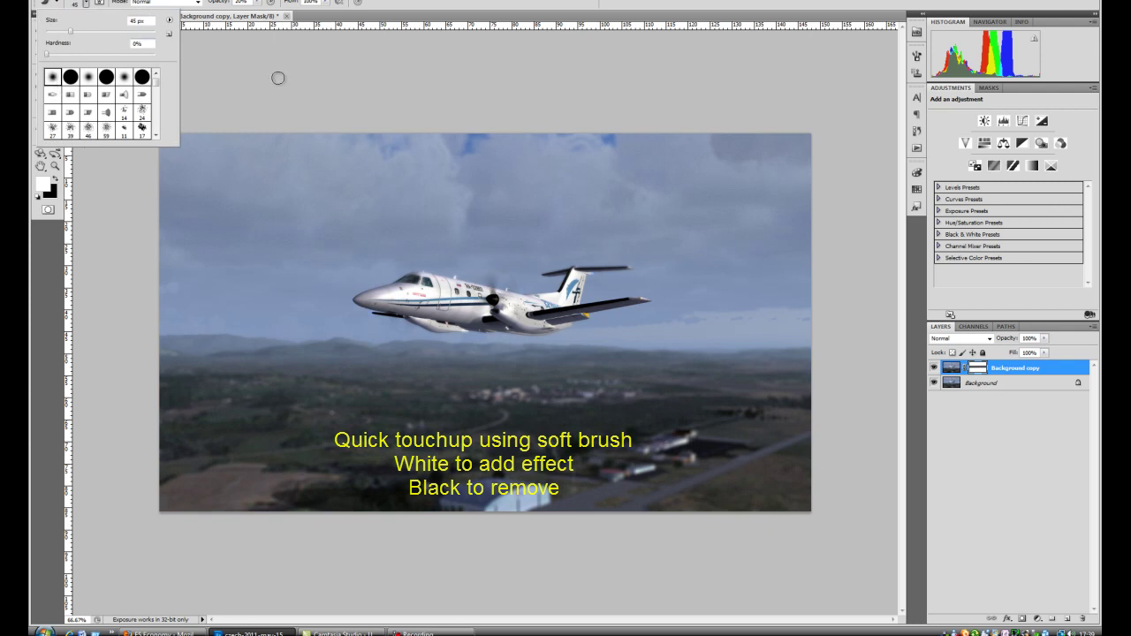
pyautogui.click(261, 5)
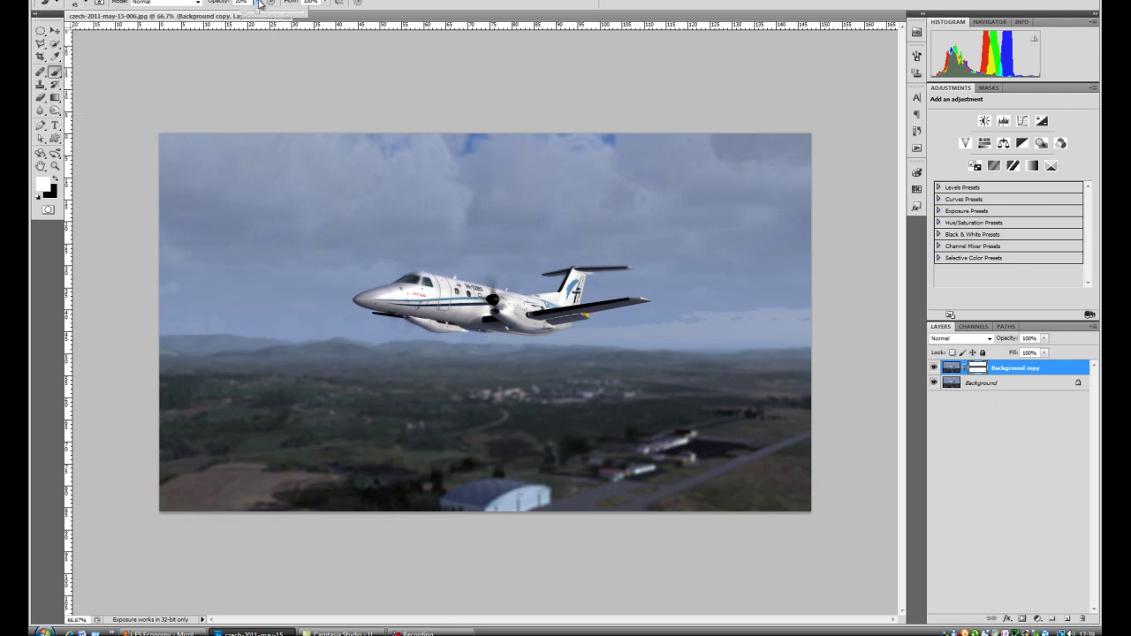
pyautogui.click(663, 338)
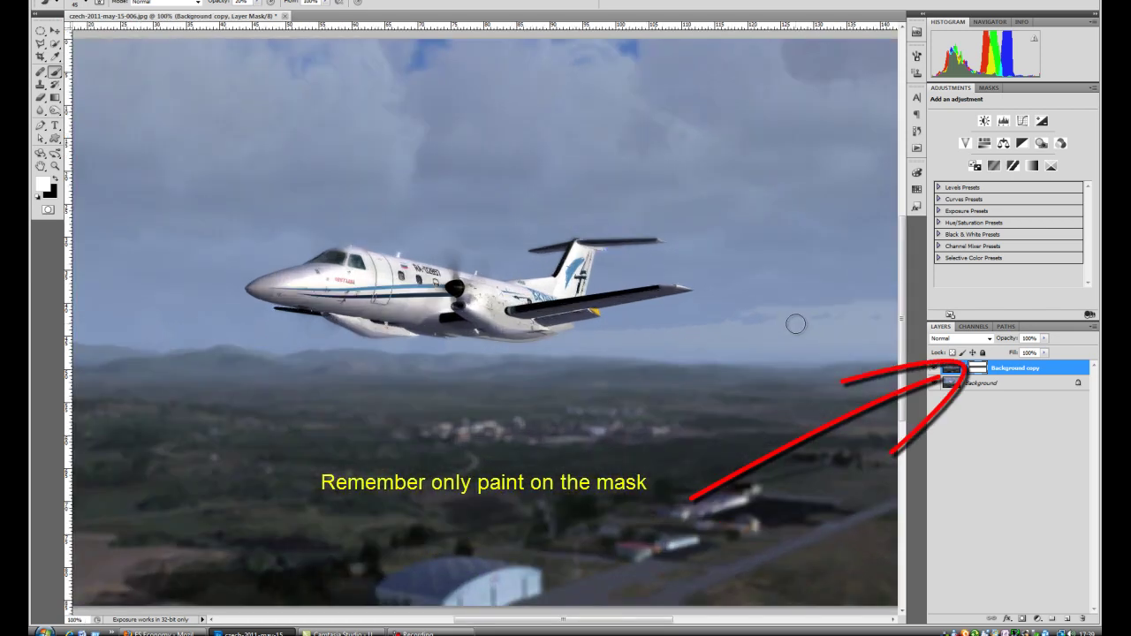
pyautogui.press(']')
pyautogui.press(']')
pyautogui.press(']')
pyautogui.press(']')
pyautogui.press(']')
pyautogui.press(']')
pyautogui.press(']')
pyautogui.press(']')
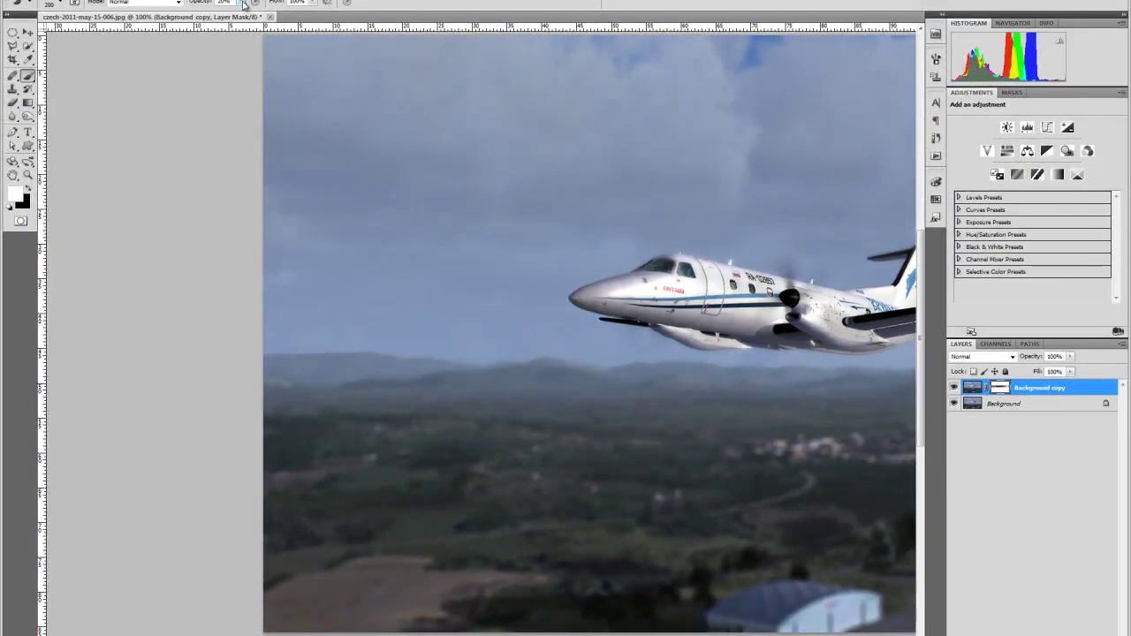
# Step: Paint white on the mask at 54% opacity to blur the distant ridge
pyautogui.moveTo(244, 4); pyautogui.dragTo(267, 17)
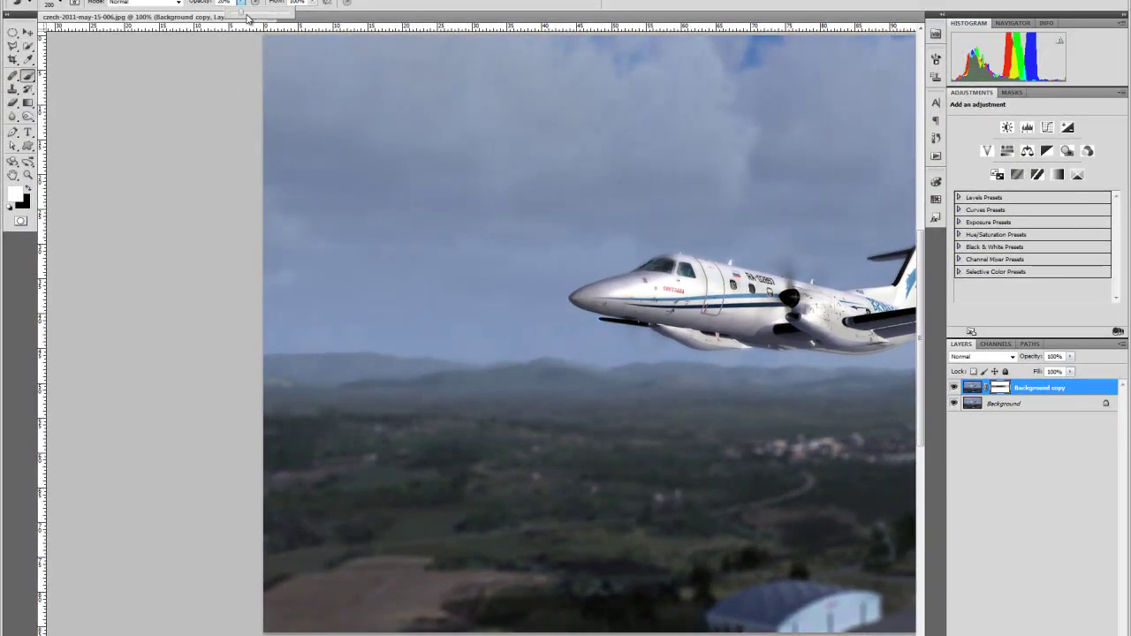
pyautogui.moveTo(354, 409); pyautogui.dragTo(321, 399)
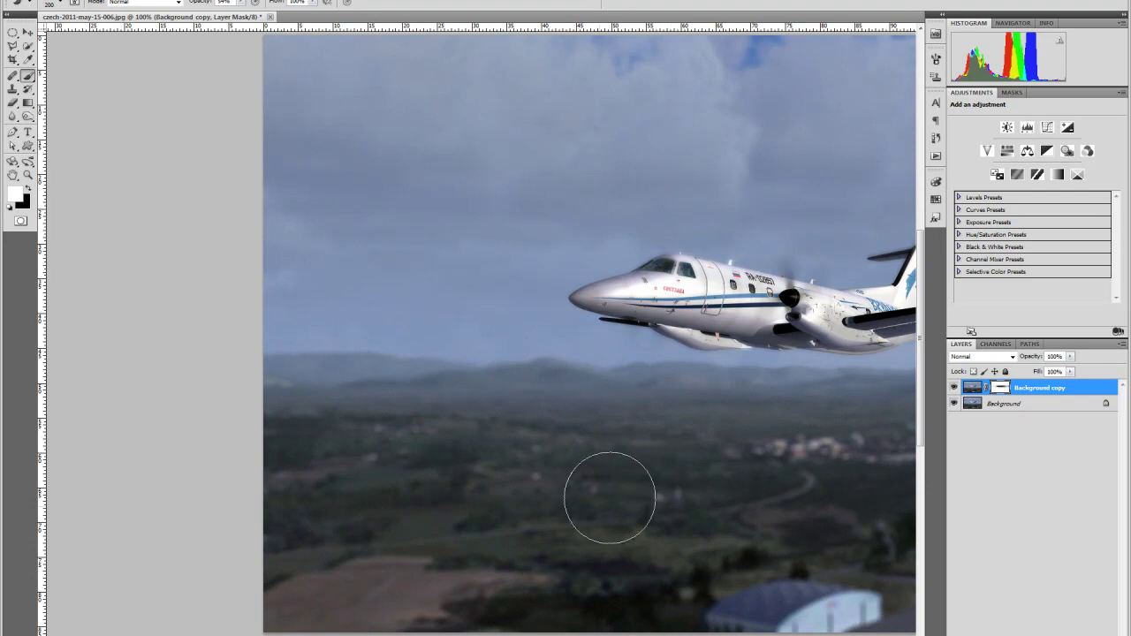
pyautogui.moveTo(792, 439); pyautogui.dragTo(431, 430)
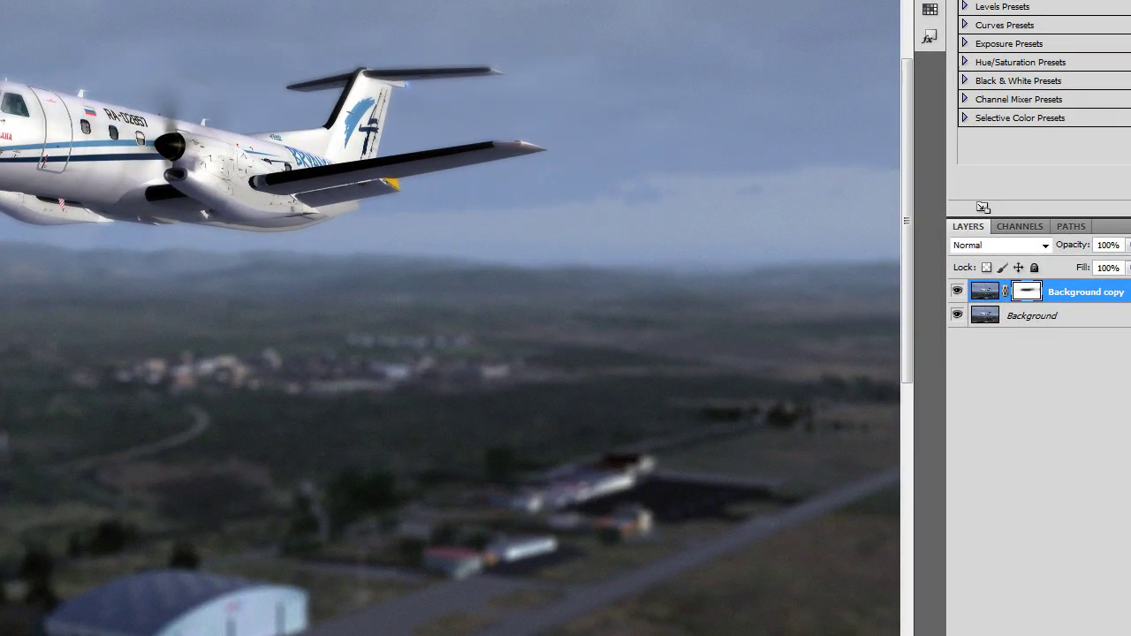
# Step: With a smaller brush zoomed on the tail, paint the mask along the stabilizer edges
pyautogui.press('[')
pyautogui.press('[')
pyautogui.press('[')
pyautogui.press('[')
pyautogui.press('[')
pyautogui.press('[')
pyautogui.scroll(3, 406, 80)
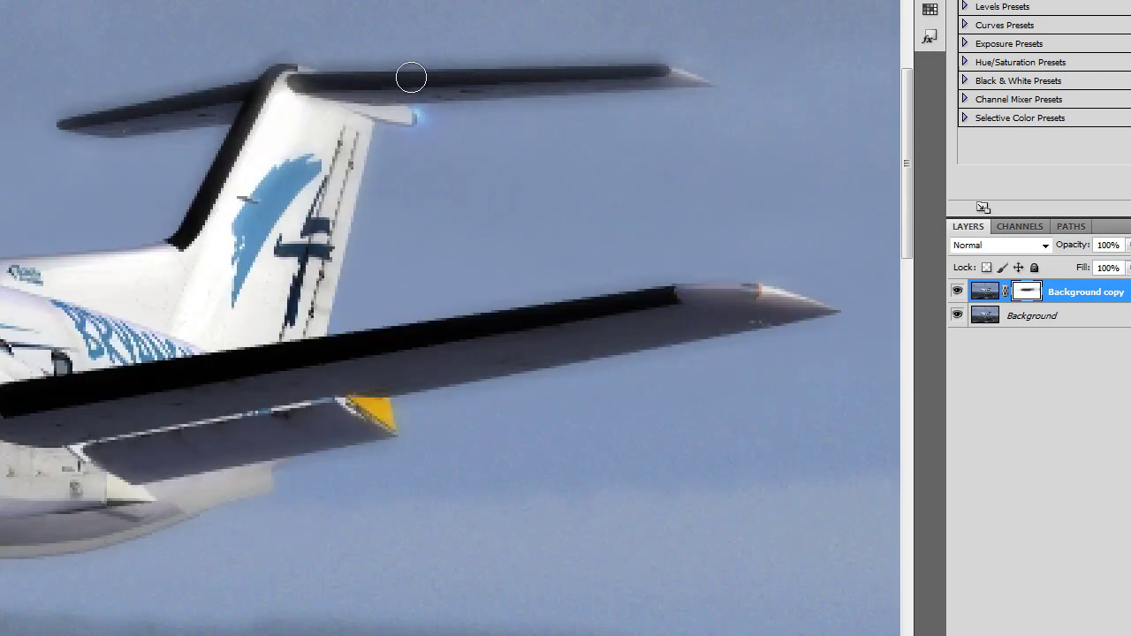
pyautogui.press('[')
pyautogui.moveTo(666, 79)
pyautogui.mouseDown()
pyautogui.moveTo(682, 77)
pyautogui.moveTo(596, 68)
pyautogui.moveTo(318, 77)
pyautogui.moveTo(265, 93)
pyautogui.moveTo(183, 221)
pyautogui.mouseUp()
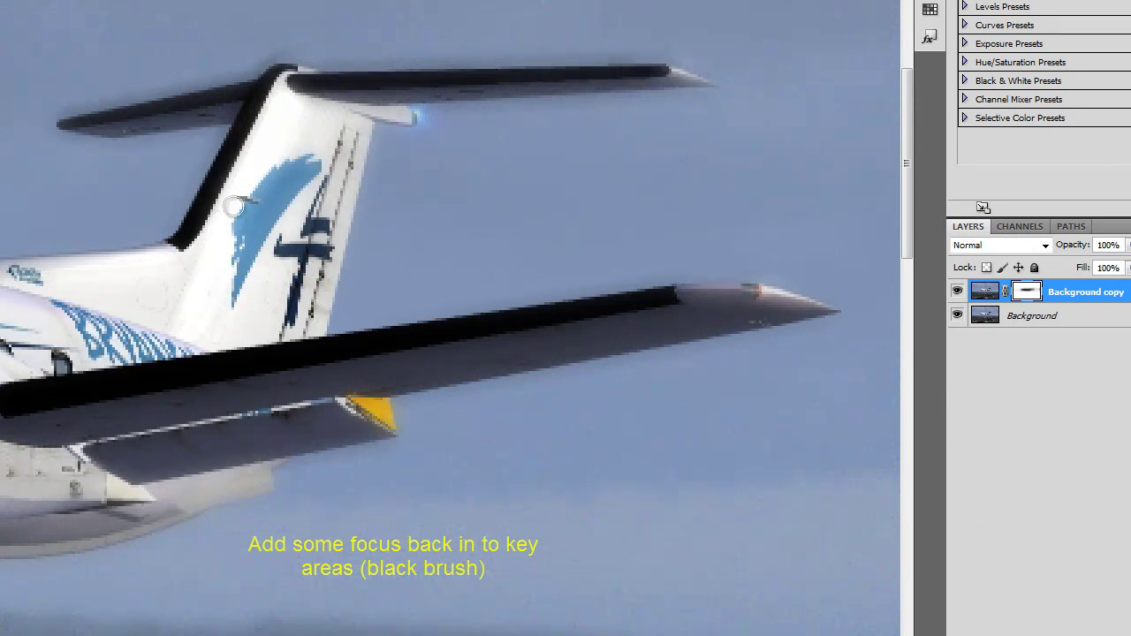
pyautogui.moveTo(340, 104); pyautogui.dragTo(415, 121)
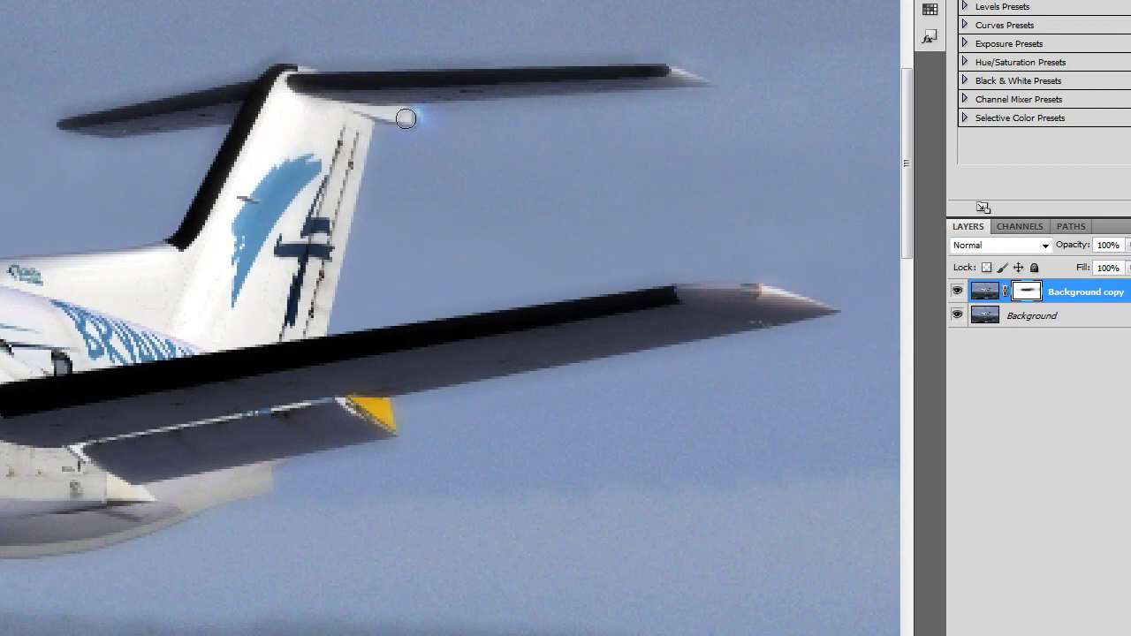
pyautogui.moveTo(273, 97); pyautogui.dragTo(84, 127)
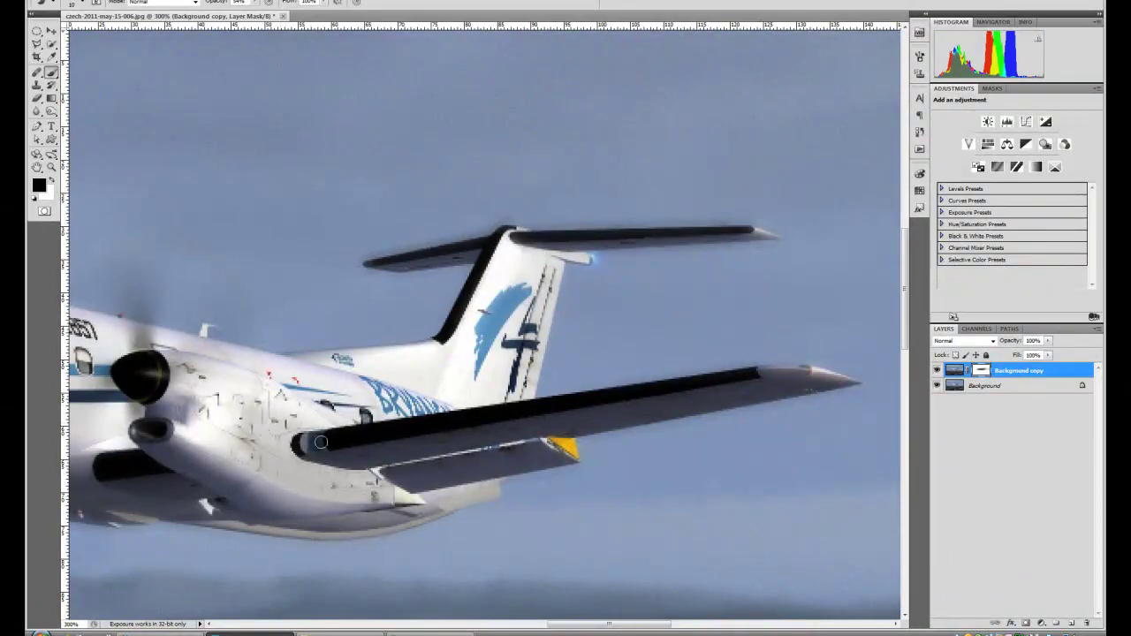
# Step: Paint black on the Background copy mask along the nose and lower fuselage to keep them sharp
pyautogui.moveTo(175, 485); pyautogui.dragTo(727, 440)
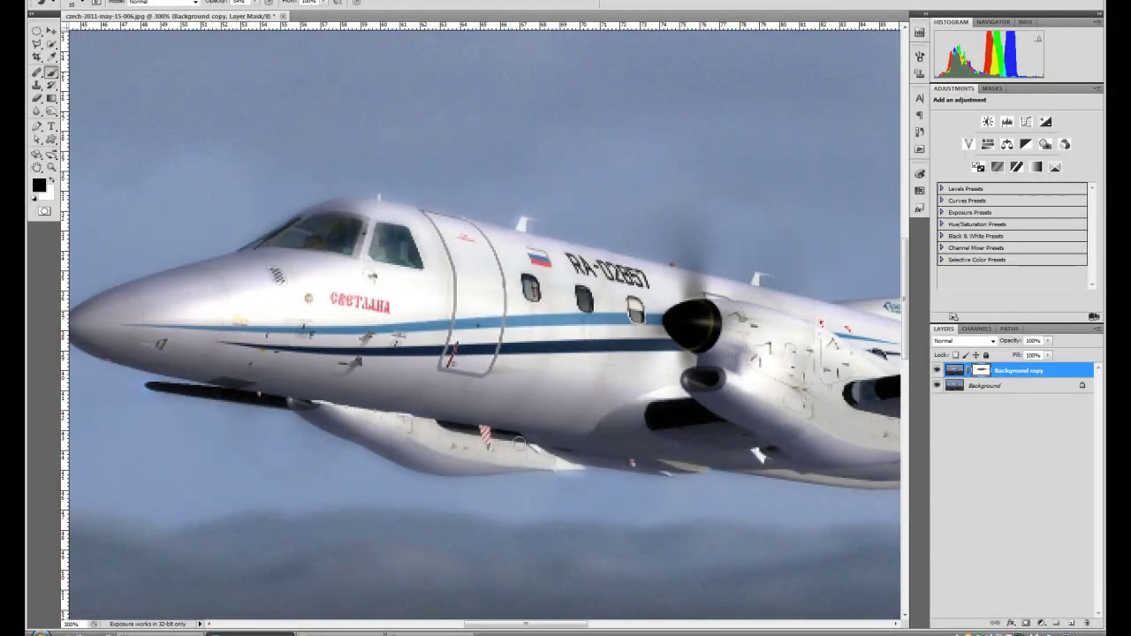
pyautogui.moveTo(381, 410); pyautogui.dragTo(306, 405)
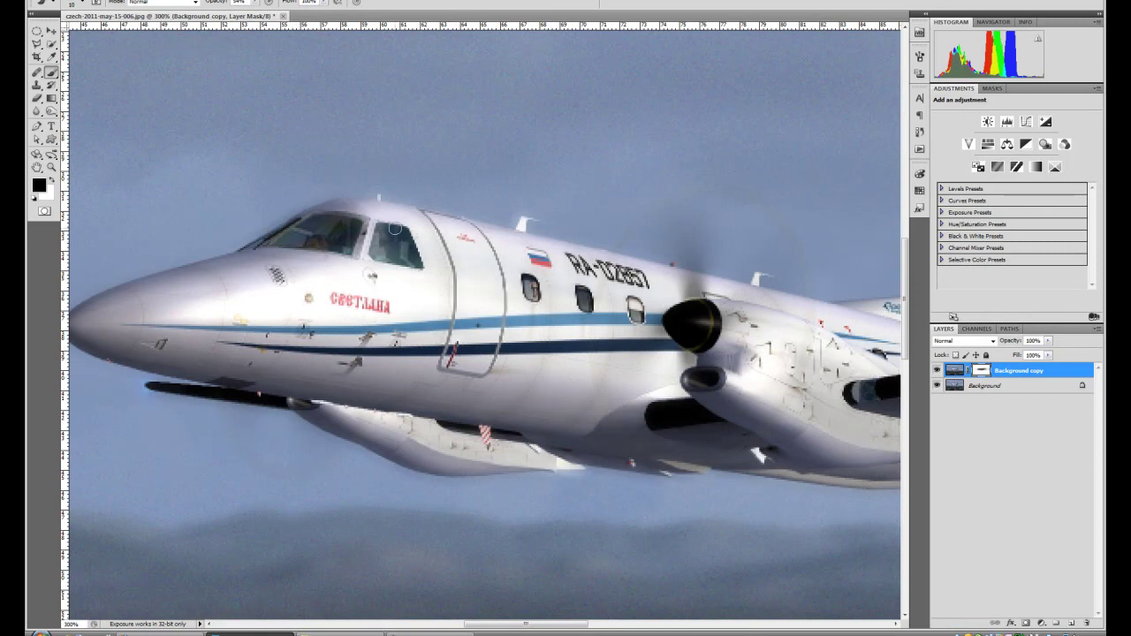
pyautogui.scroll(-2, 434, 243)
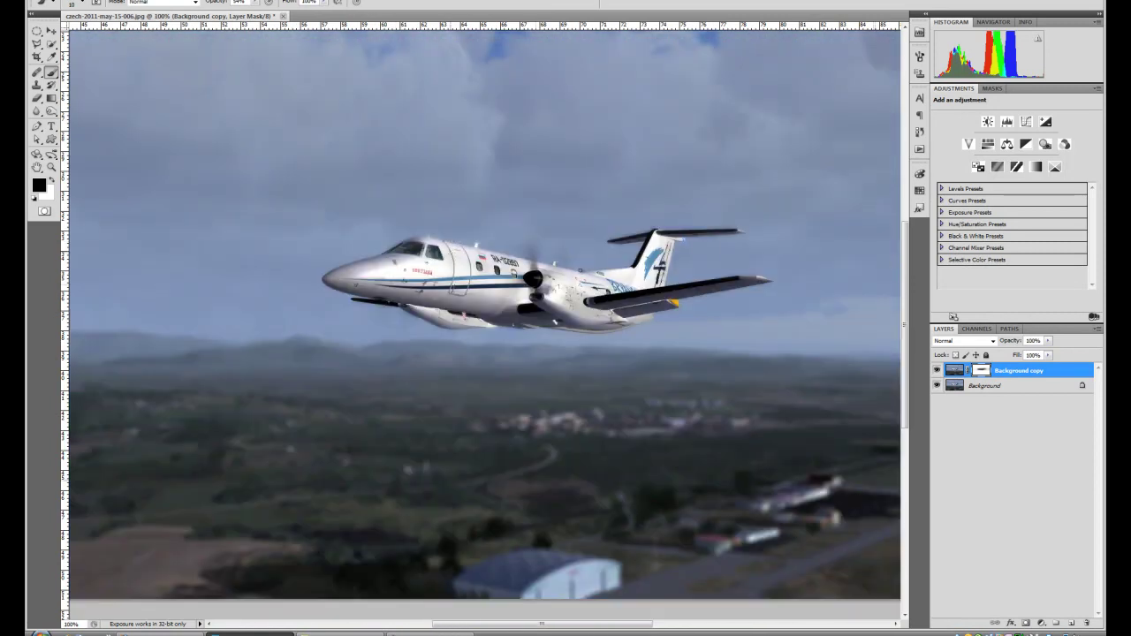
# Step: Switch the Background copy layer to Luminosity blend mode and lower its opacity to 85%
pyautogui.scroll(-1, 537, 279)
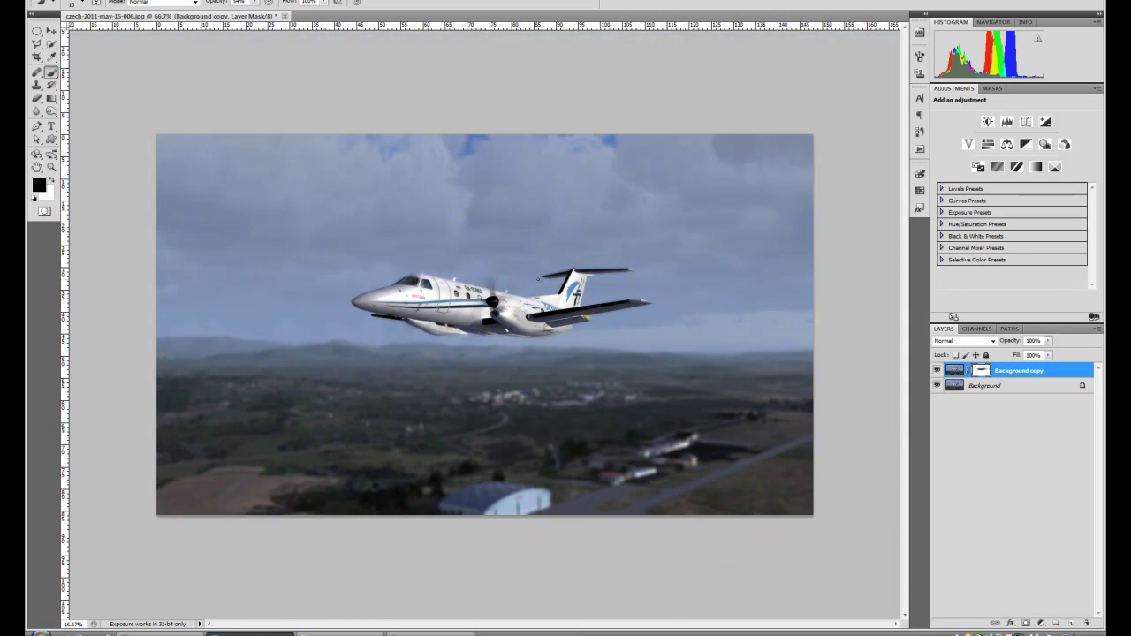
pyautogui.click(992, 341)
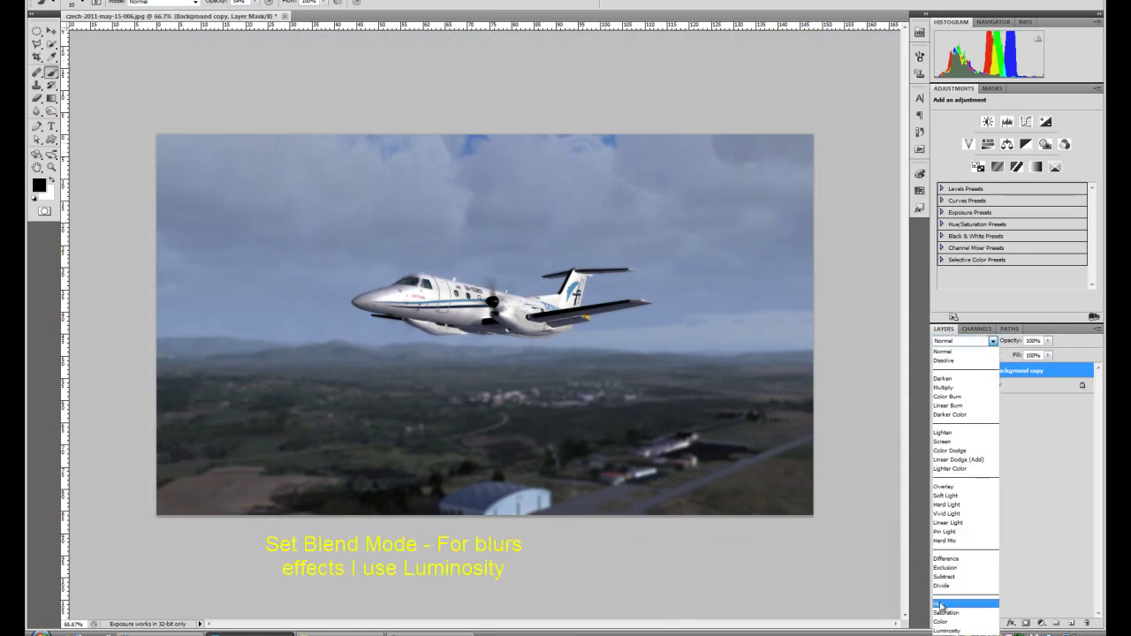
pyautogui.click(957, 630)
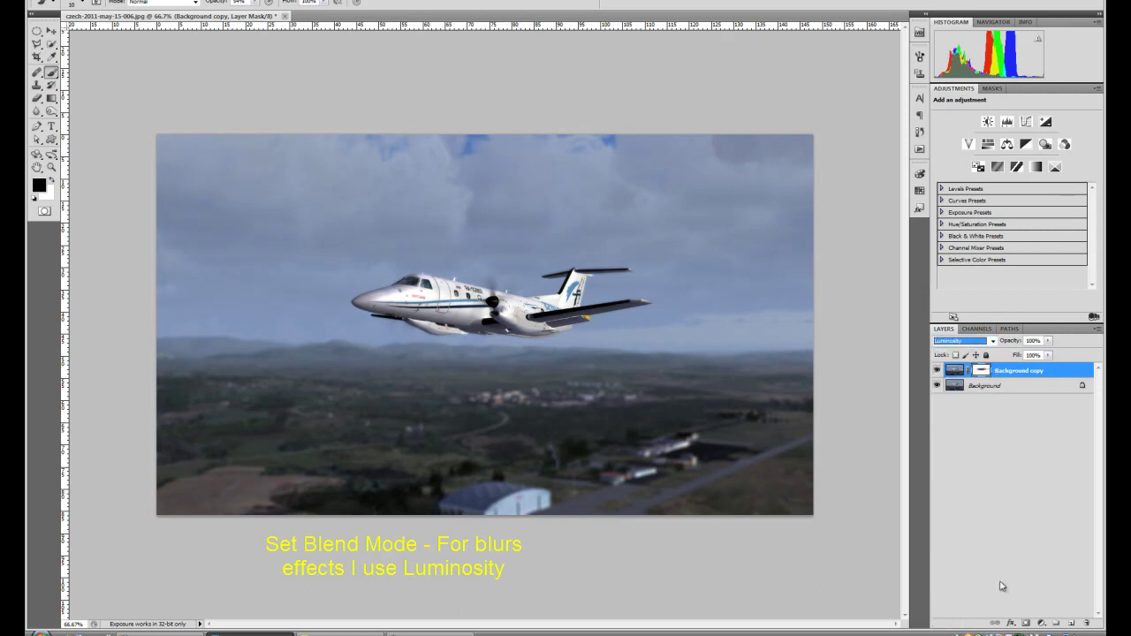
pyautogui.click(1048, 341)
pyautogui.moveTo(1049, 354); pyautogui.dragTo(1046, 354)
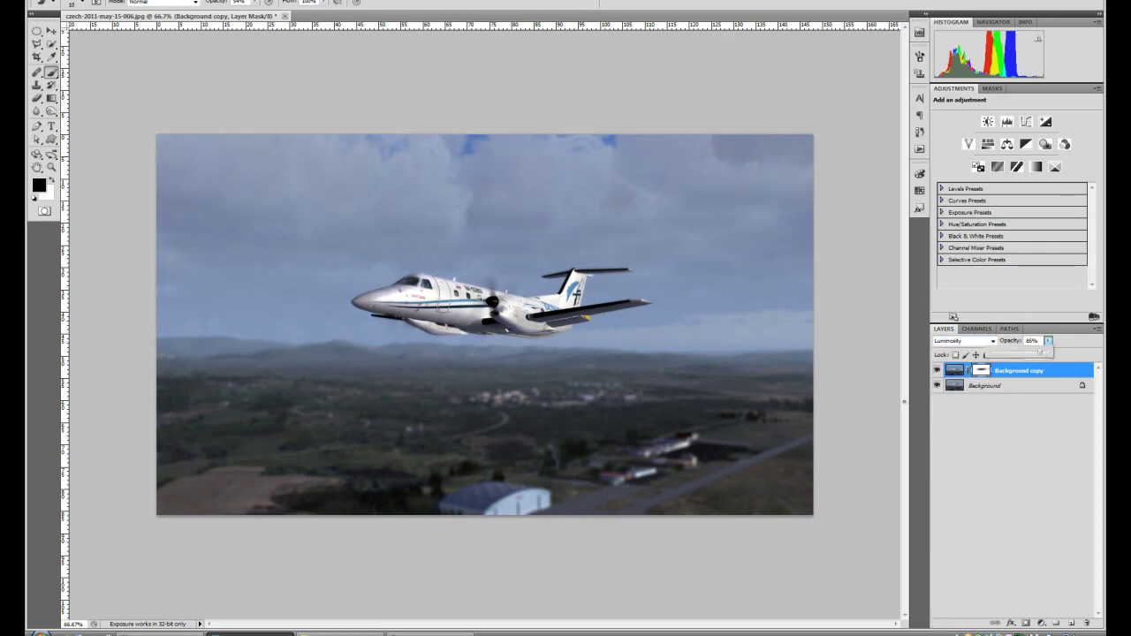
pyautogui.click(37, 56)
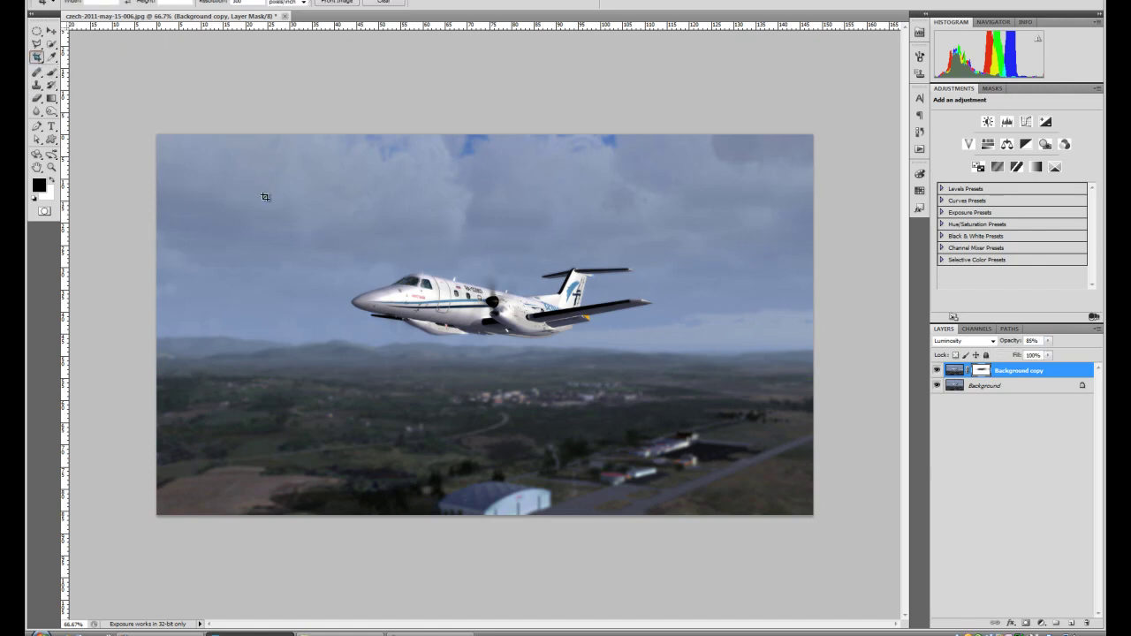
# Step: Crop tighter around the aircraft, trimming sky above and the hangar foreground below
pyautogui.moveTo(225, 204); pyautogui.dragTo(695, 435)
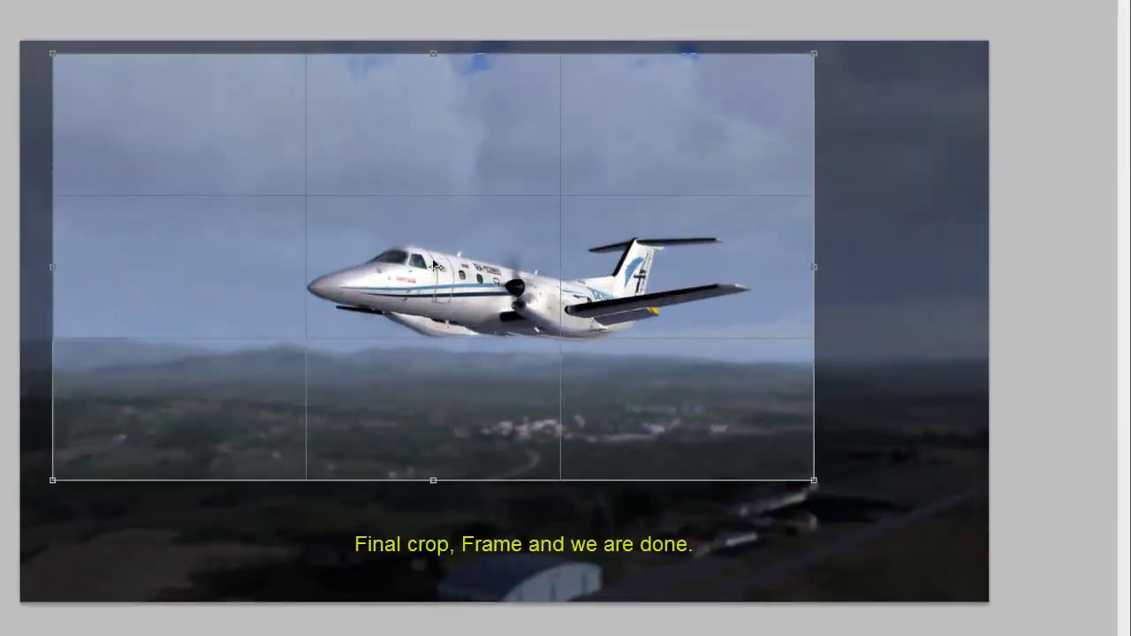
pyautogui.moveTo(471, 240); pyautogui.dragTo(475, 300)
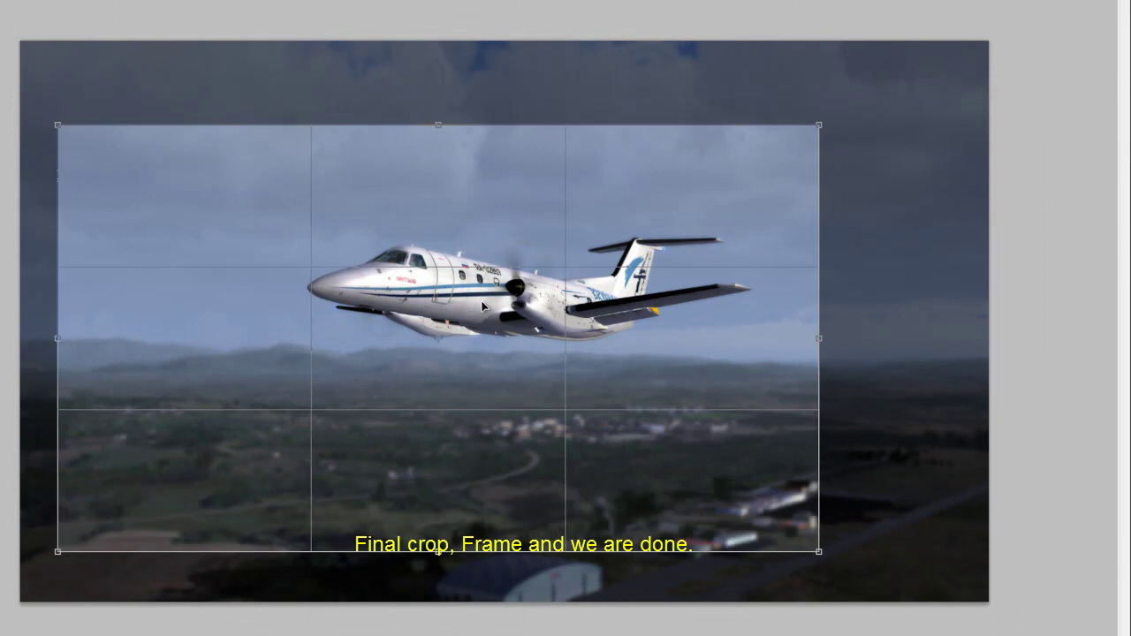
pyautogui.press('Return')
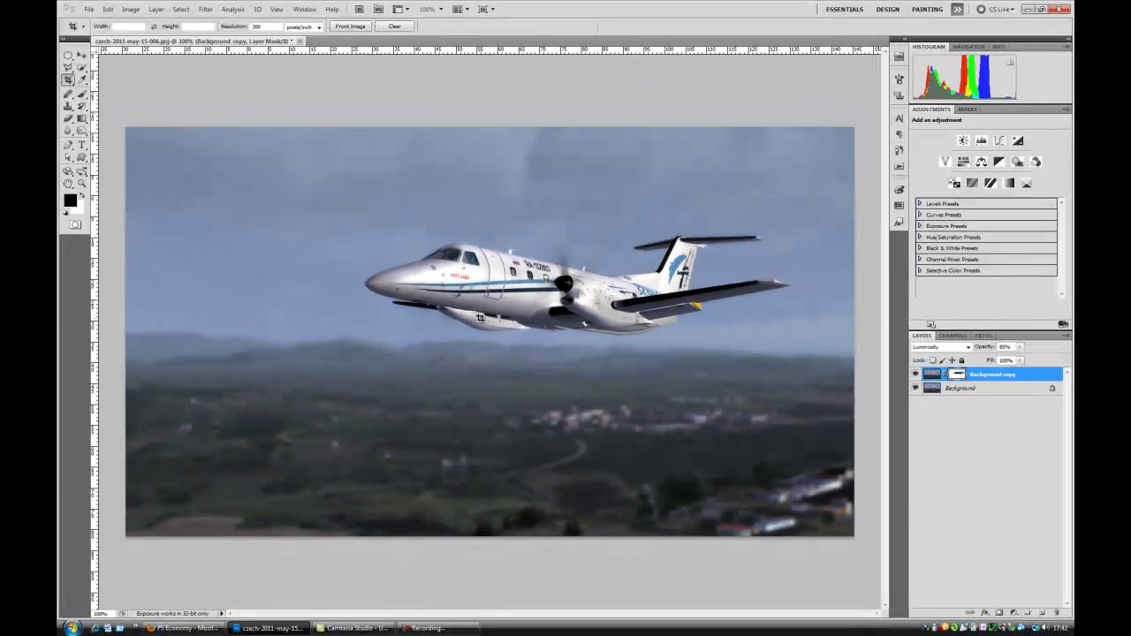
# Step: Run the thin-bw-border action to add the black-and-white frame and 63% signature text layer
pyautogui.click(900, 167)
pyautogui.scroll(-2, 861, 168)
pyautogui.scroll(-3, 862, 168)
pyautogui.scroll(-2, 864, 168)
pyautogui.click(838, 145)
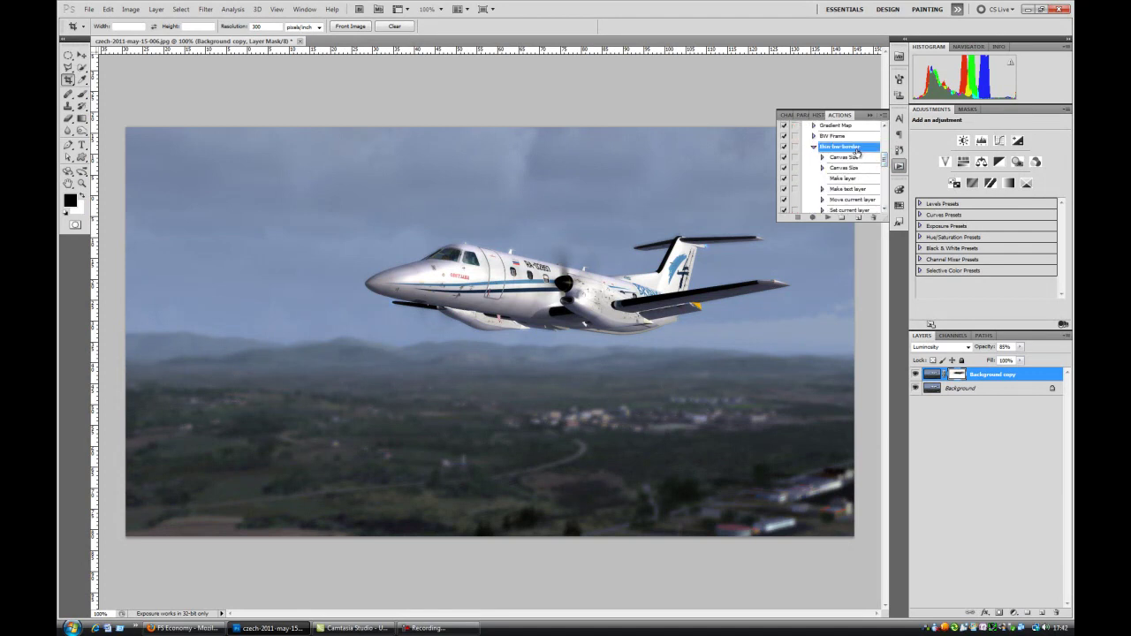
pyautogui.click(829, 217)
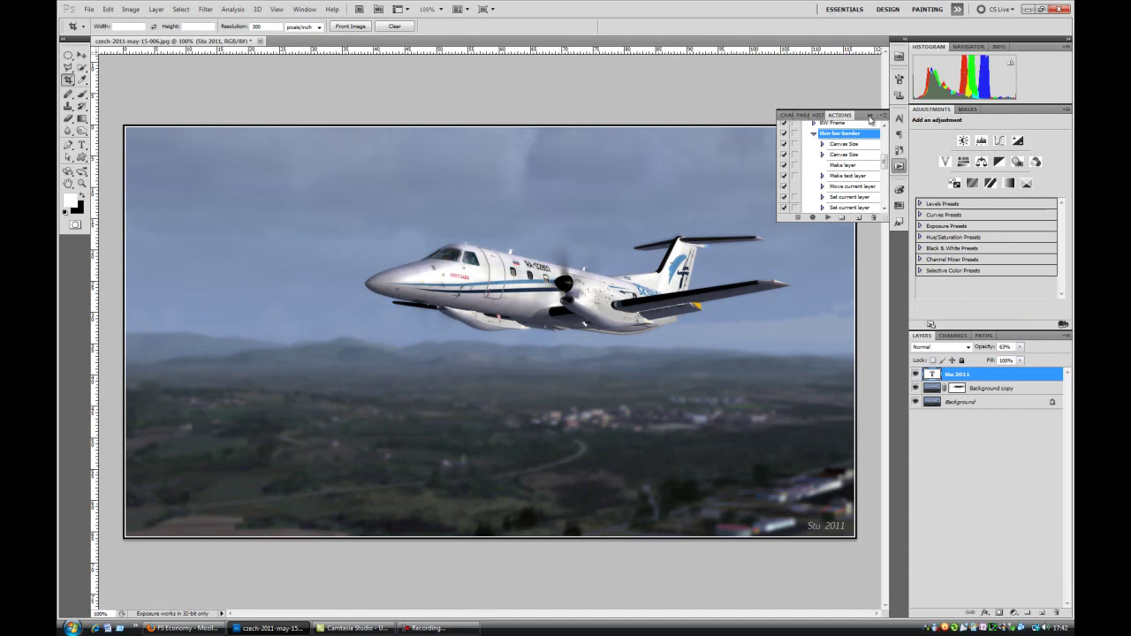
pyautogui.click(873, 119)
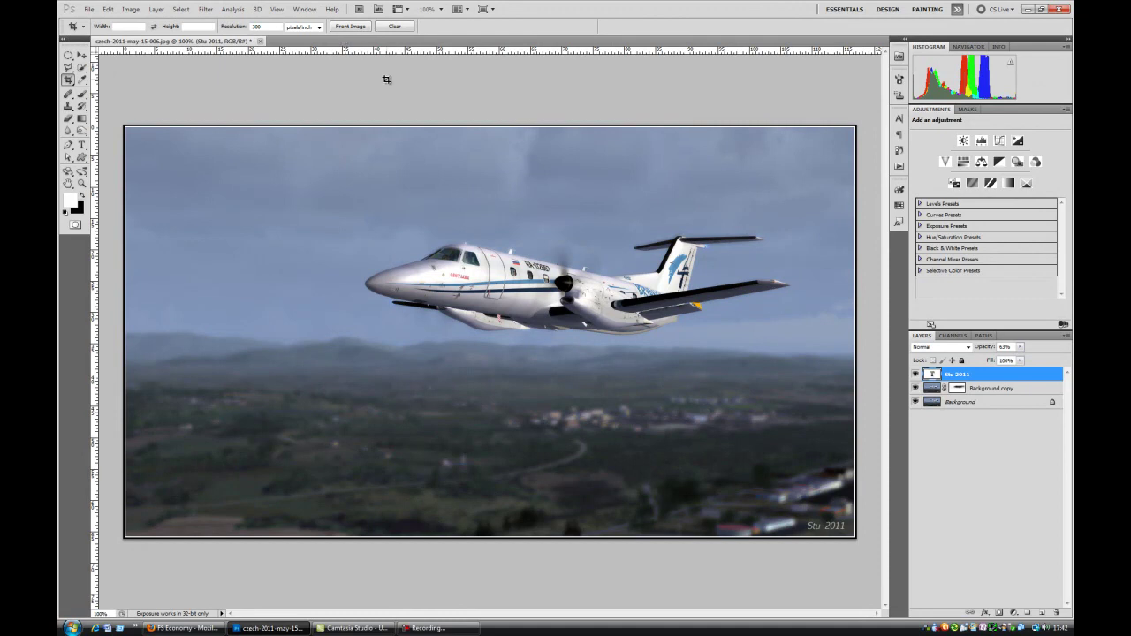
# Step: Switch to Full Screen Mode from View > Screen Mode and confirm the message
pyautogui.press('l')
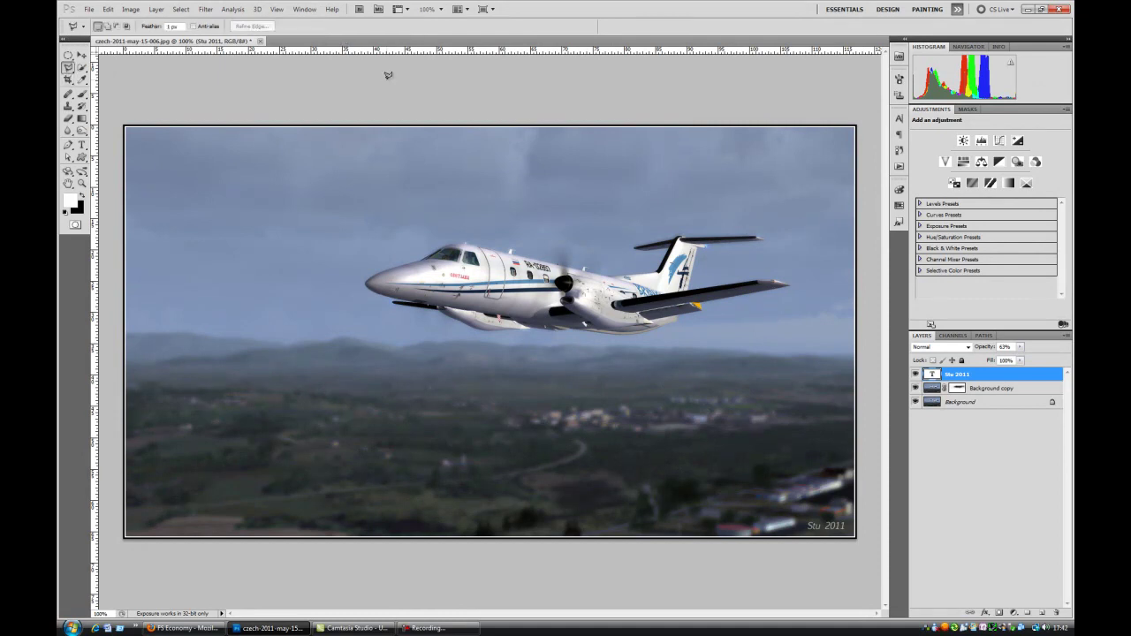
pyautogui.click(277, 9)
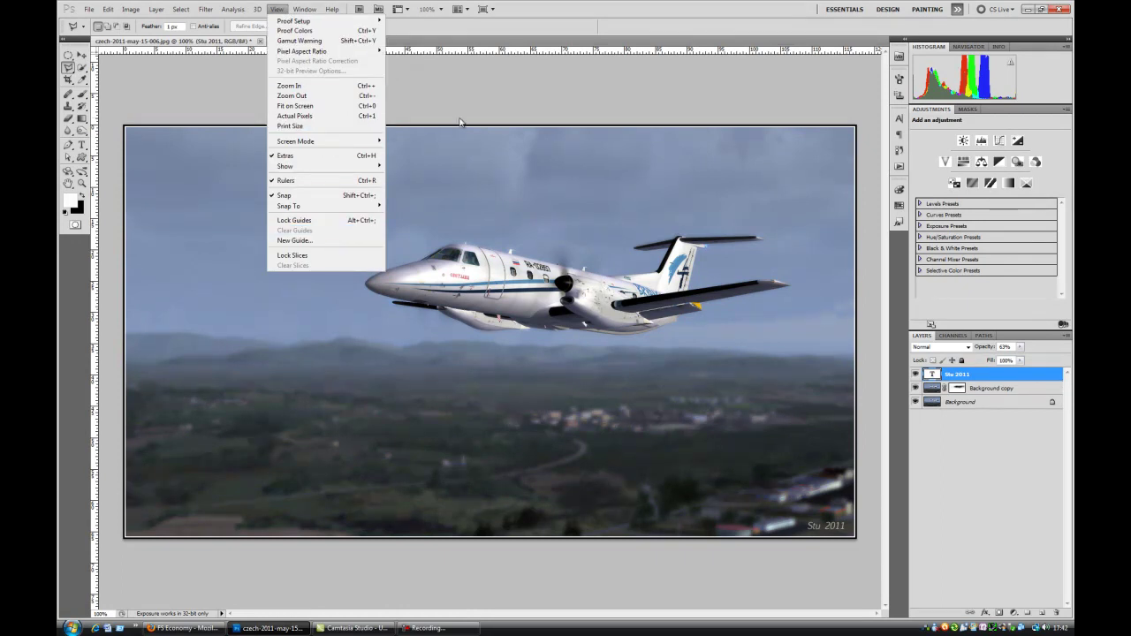
pyautogui.moveTo(292, 139)
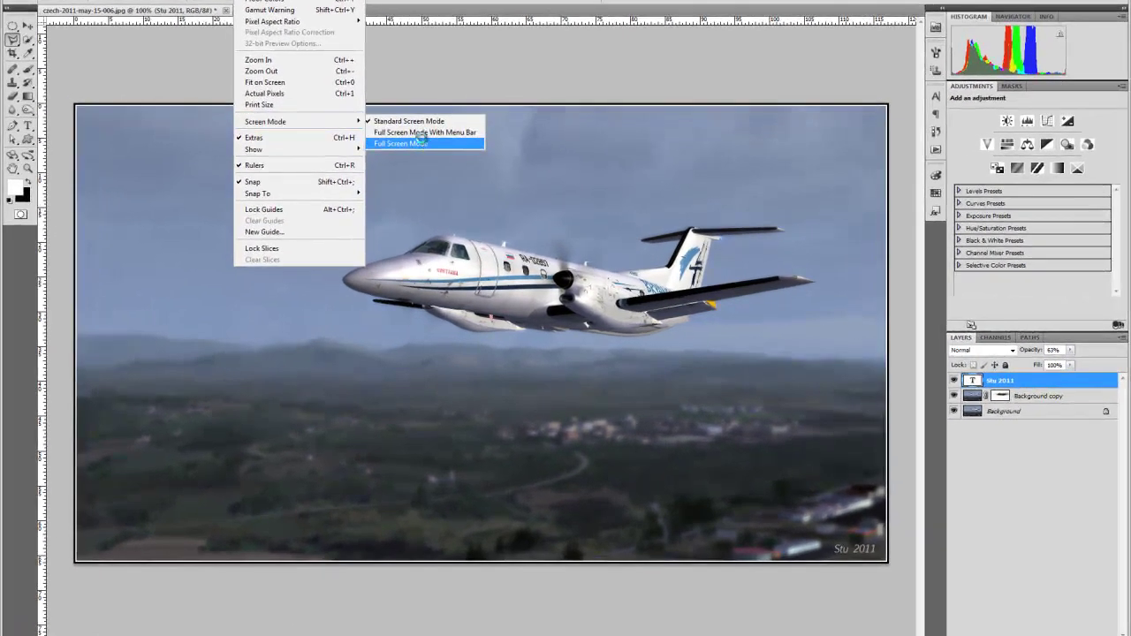
pyautogui.click(417, 159)
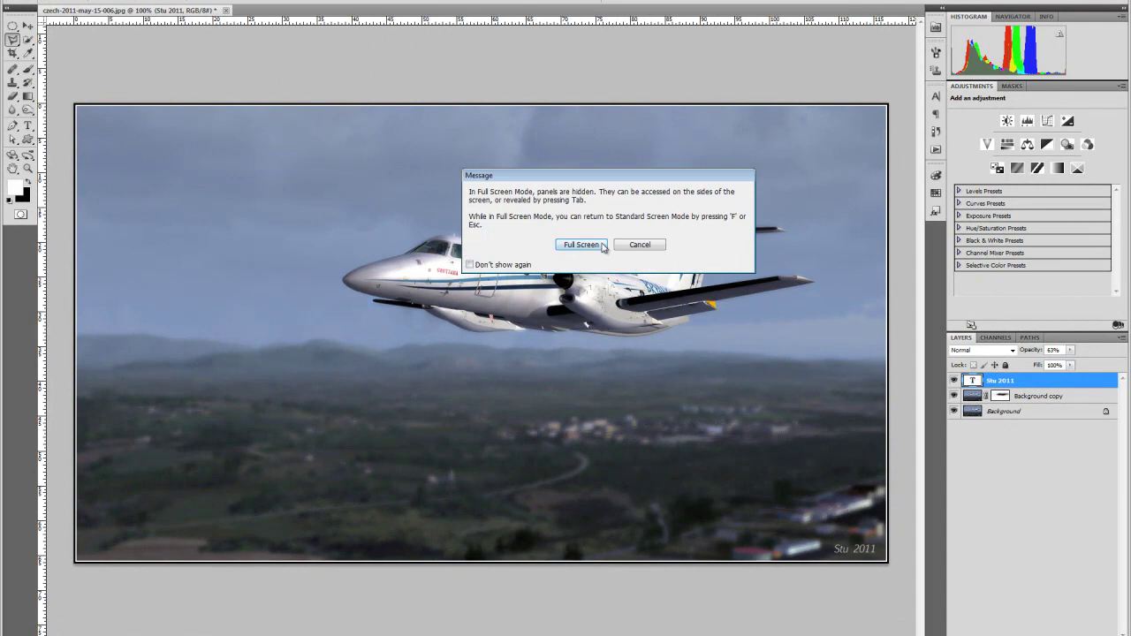
pyautogui.click(604, 248)
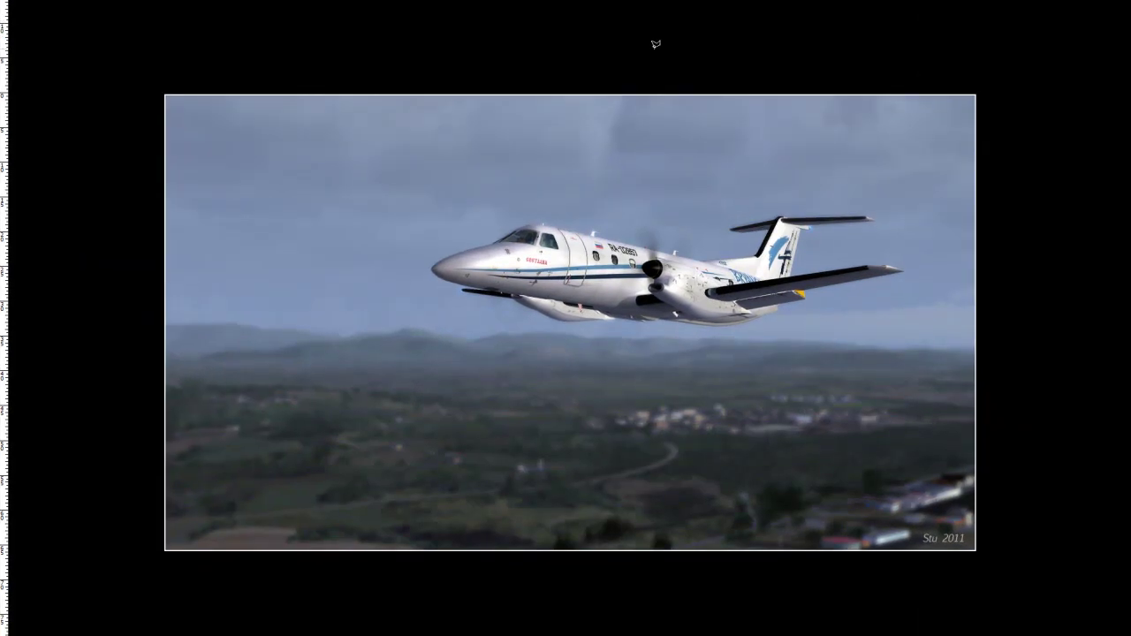